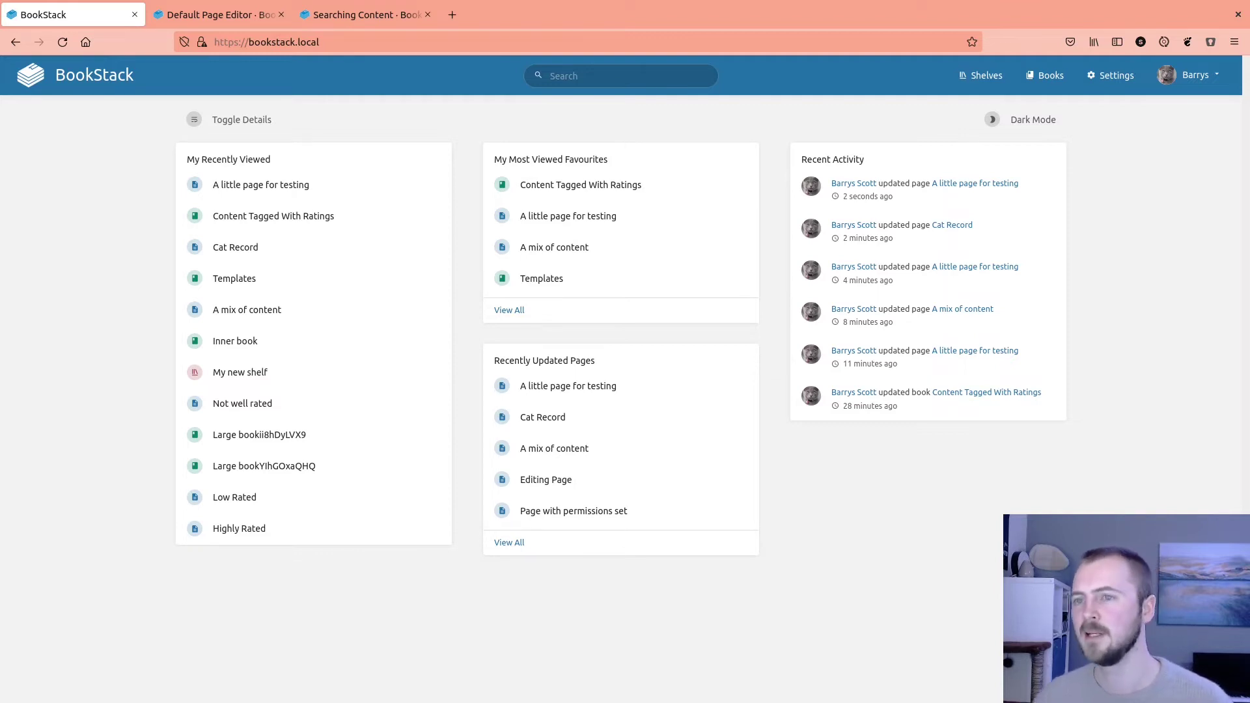
Review the editor shortcuts table in the Default Page Editor documentation, and return to the BookStack homepage
left_click(224, 15)
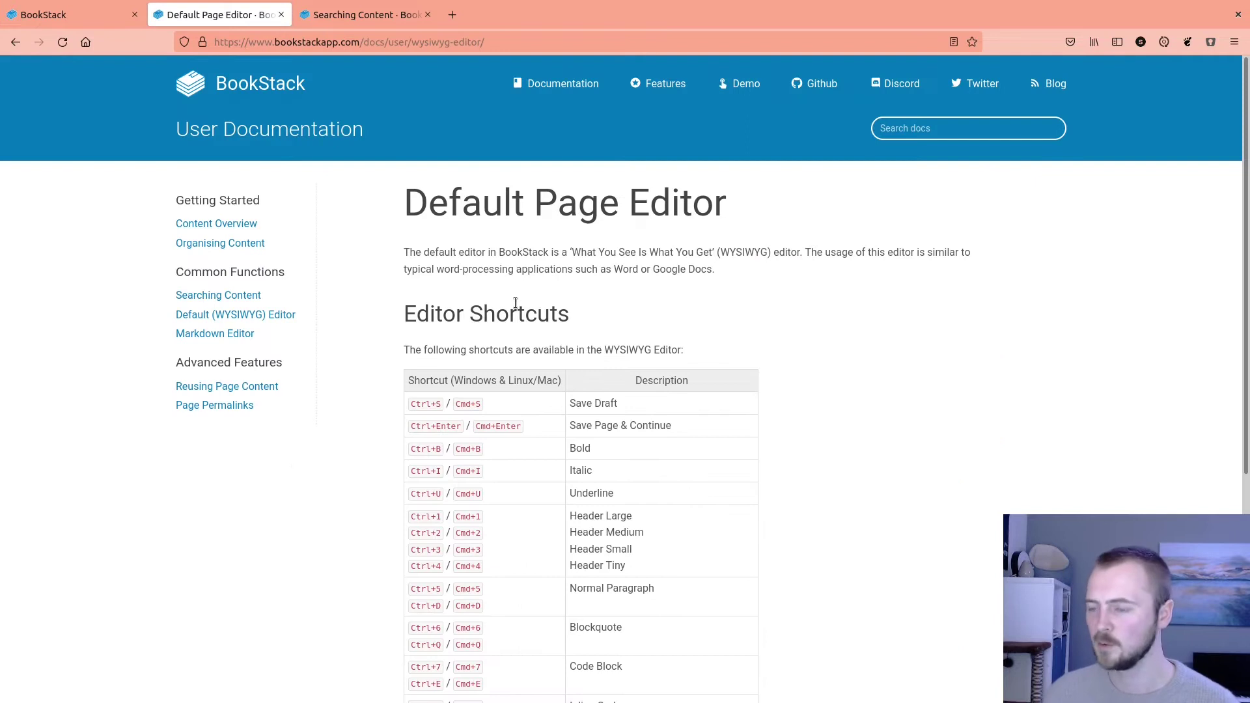
scroll(547, 293, "down", 5)
scroll(553, 300, "up", 4)
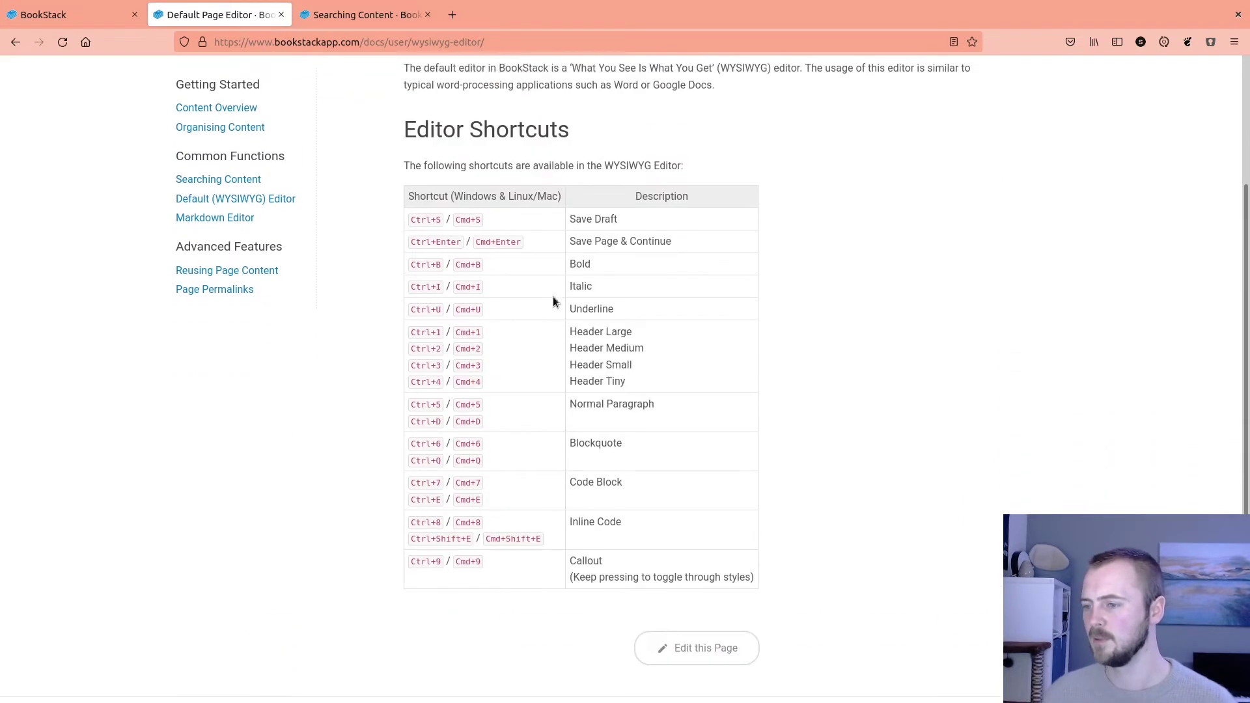
scroll(553, 296, "up", 2)
left_click(78, 12)
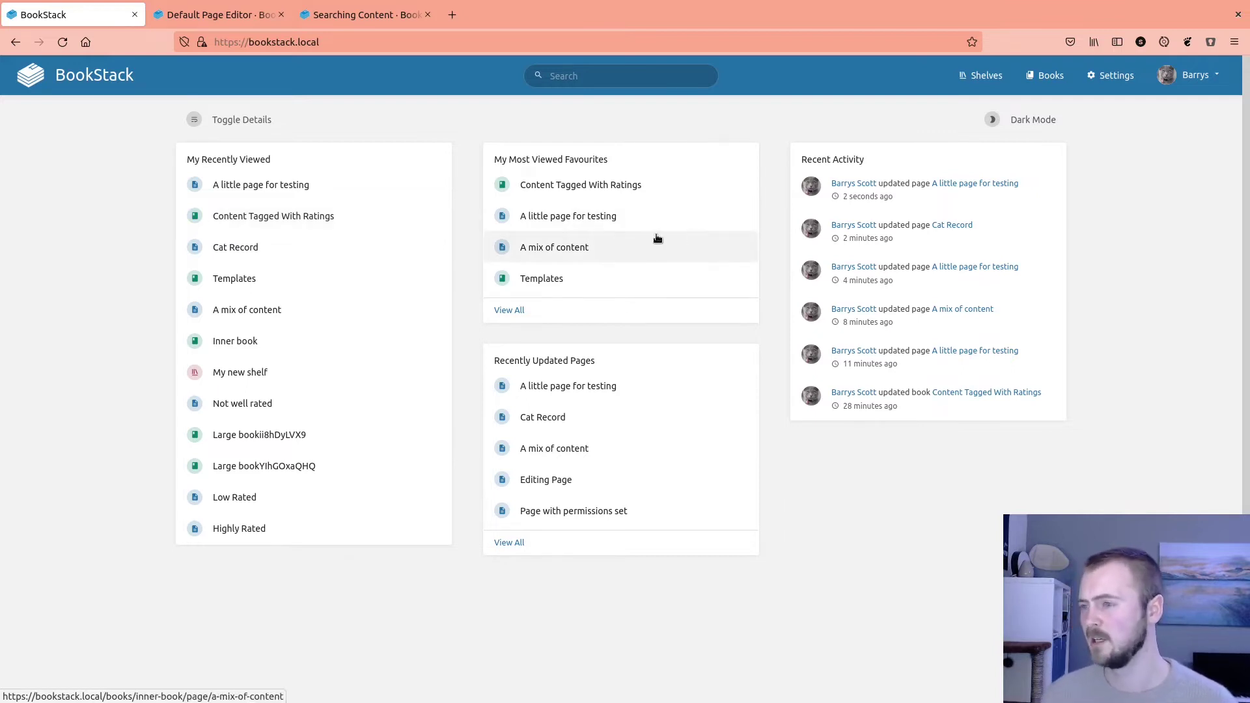
Open the page "A little page for testing" for editing and add "My top header" as a large header
left_click(637, 220)
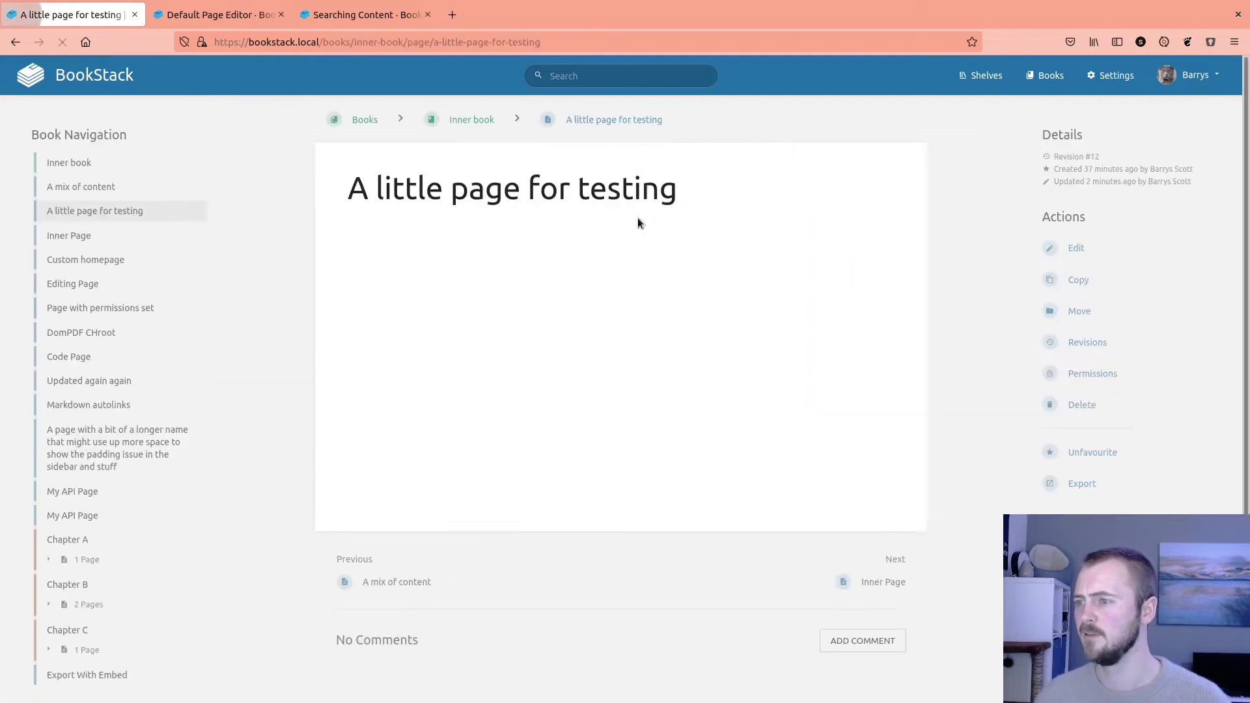
left_click(1077, 248)
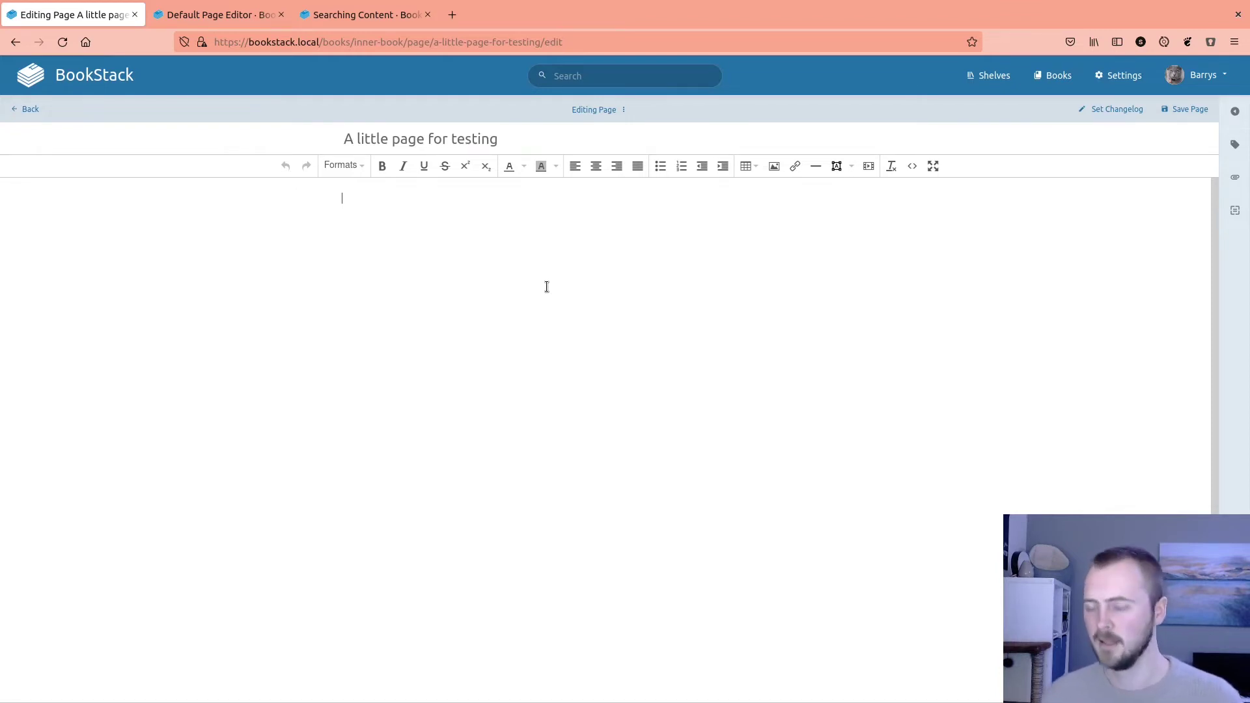
type("My top header")
key("ctrl+1")
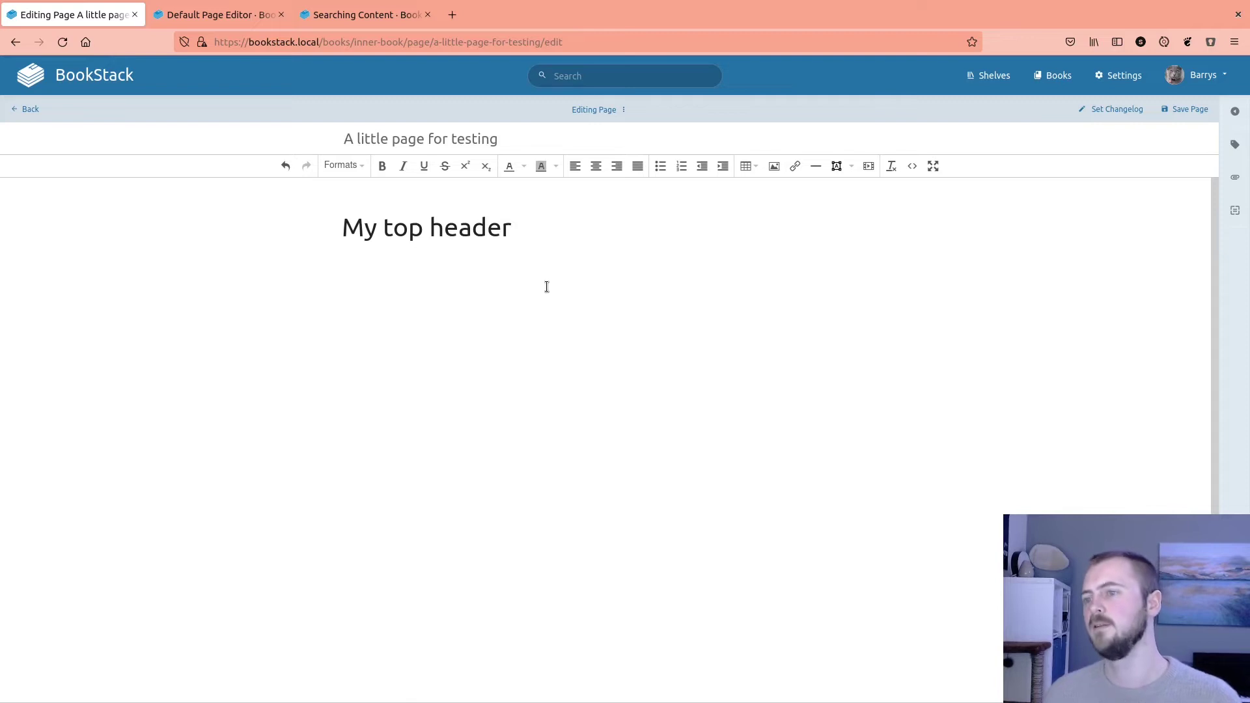
Try the medium, small and tiny header and normal paragraph formats on "My top header", returning it to a large header
key("ctrl+2")
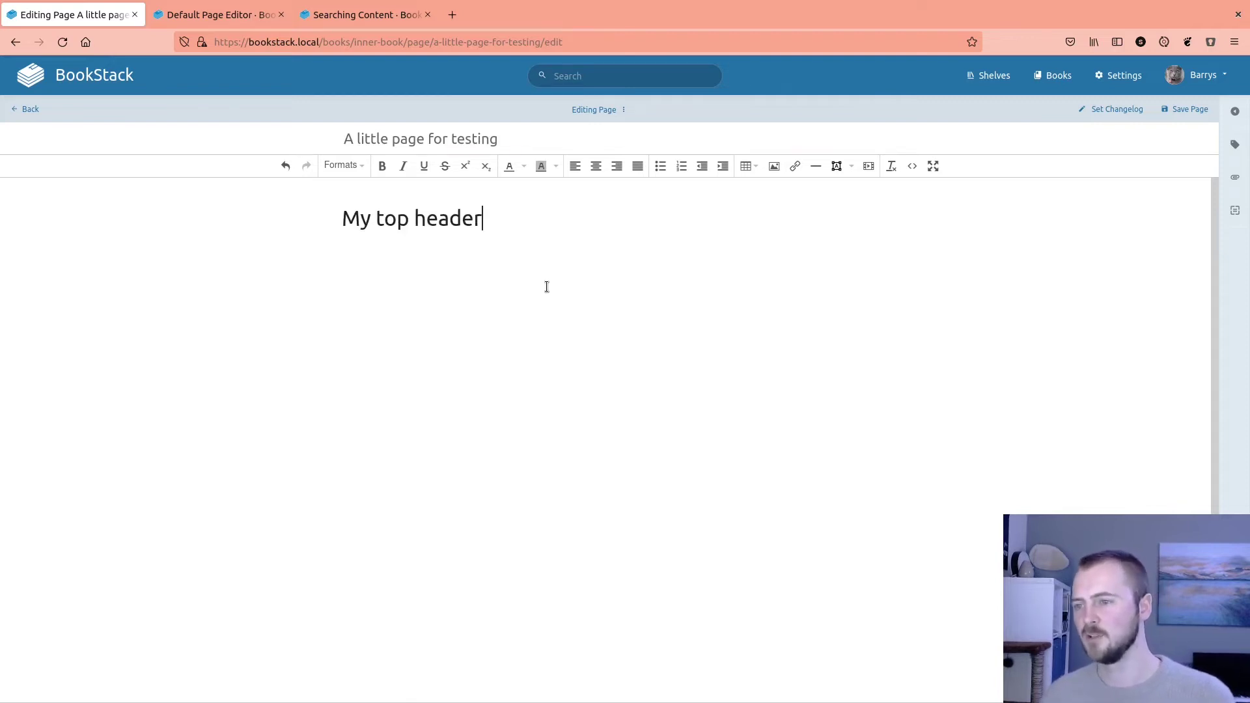
key("ctrl+3")
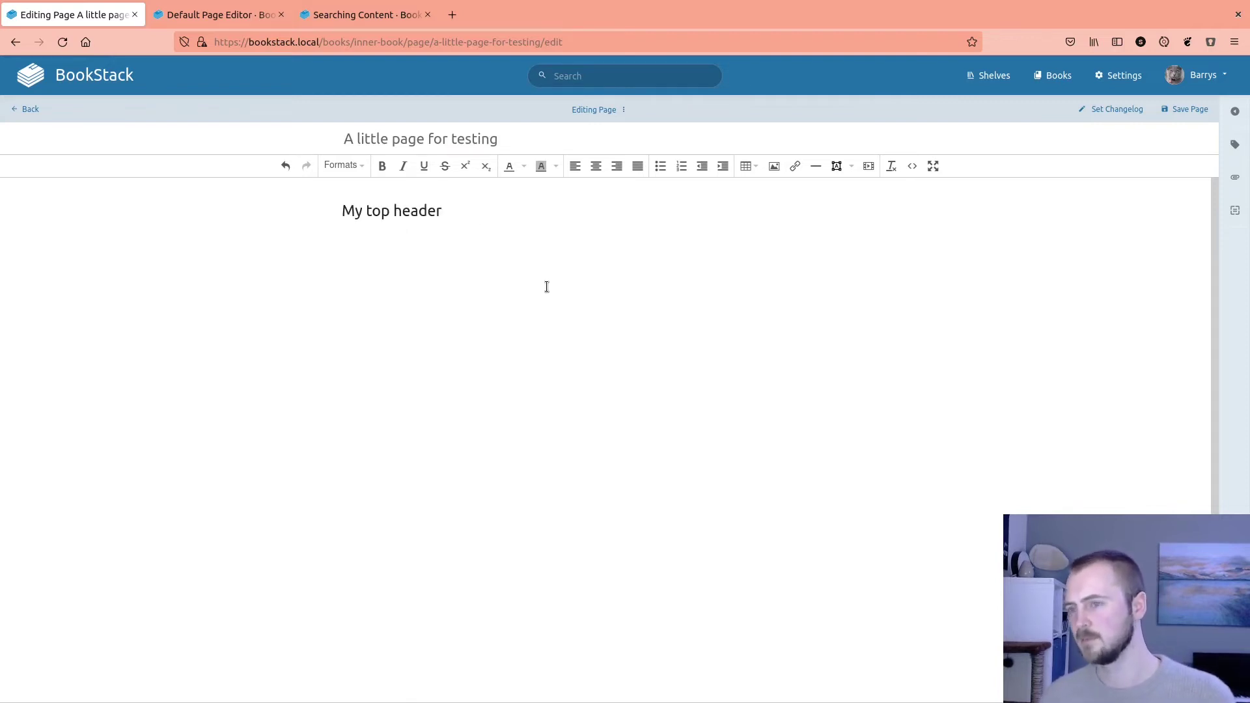
key("ctrl+4")
key("ctrl+5")
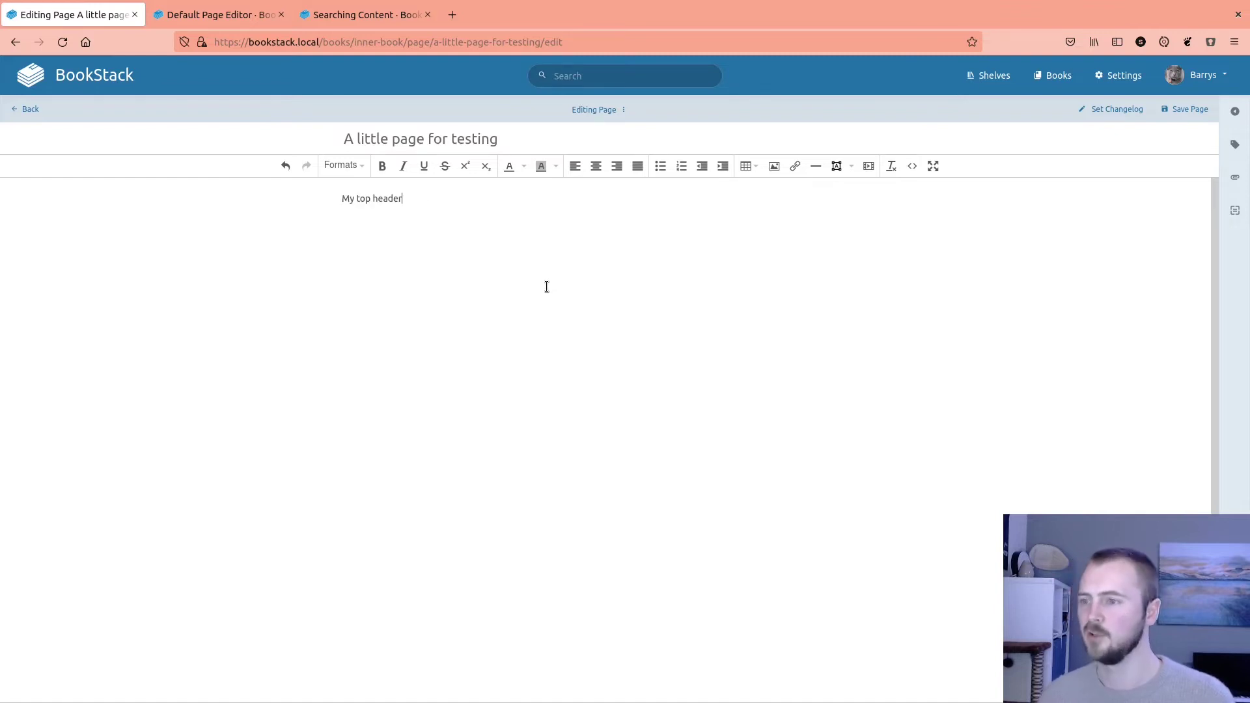
key("ctrl+1")
key("ctrl+3")
key("ctrl+4")
key("ctrl+1")
key("ctrl+2")
key("ctrl+3")
key("ctrl+2")
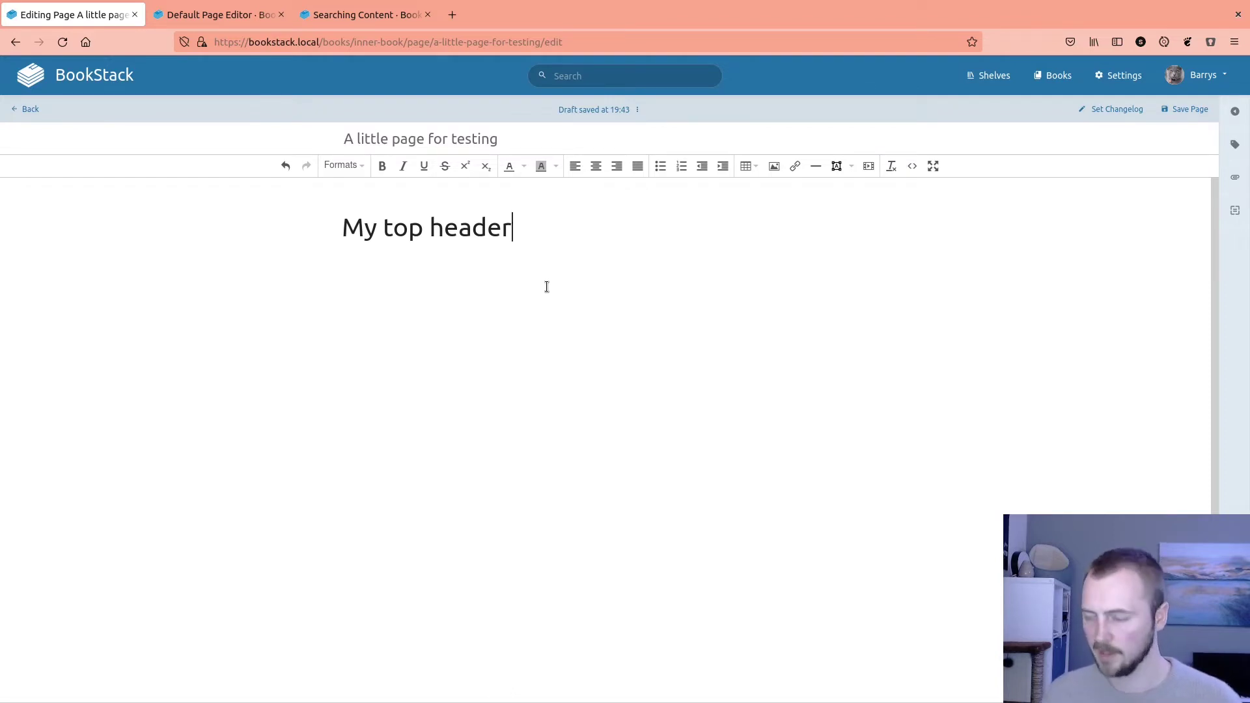
Add the line "A new callout block" below the header and format it as a callout
key("Return")
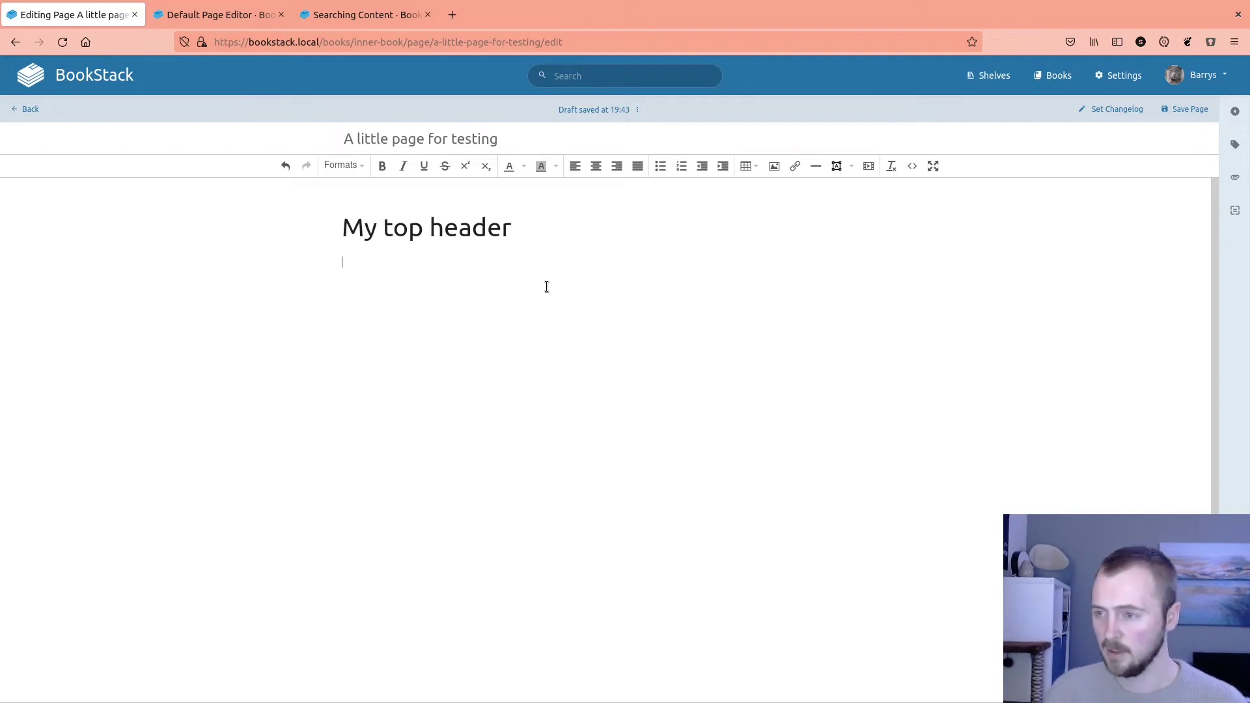
type("A n")
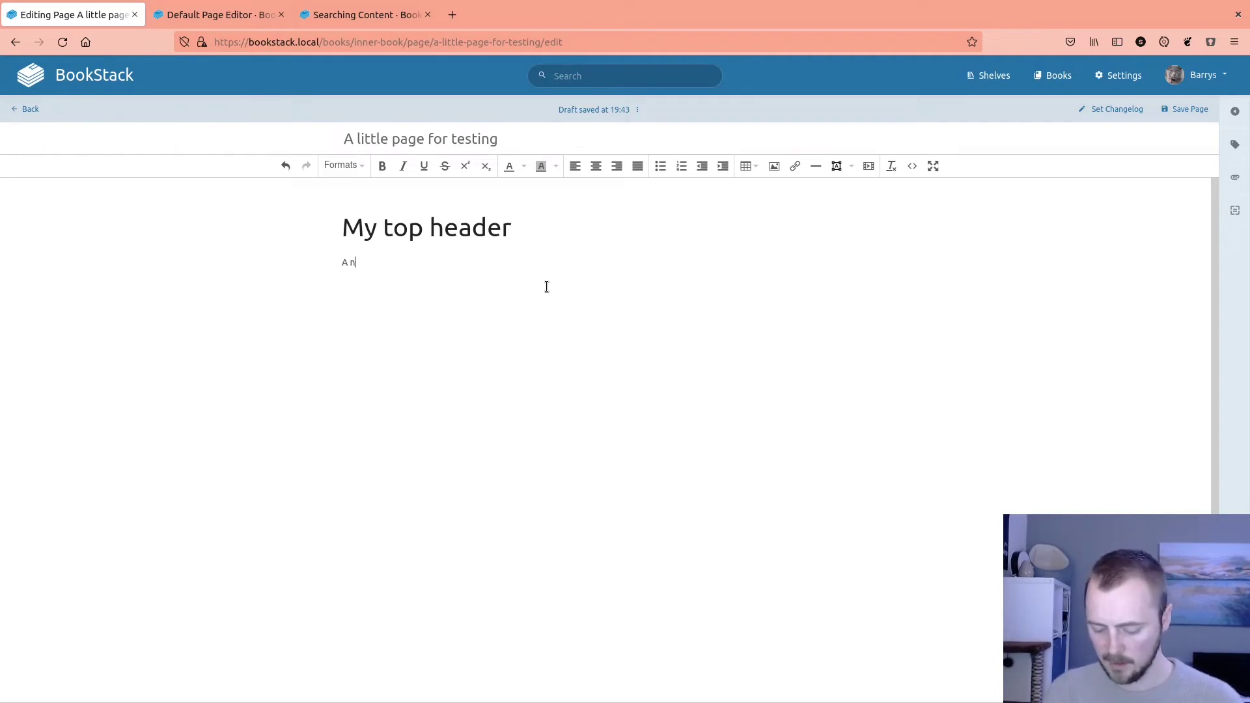
type("ew callout block")
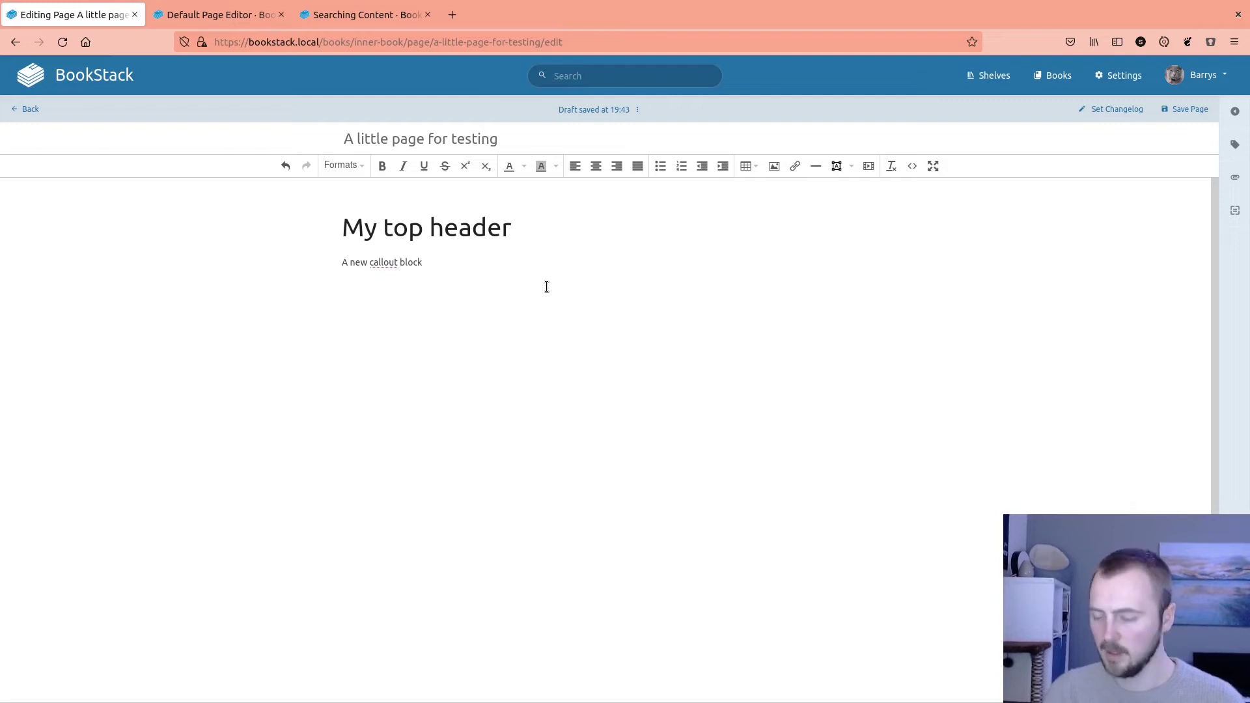
key("ctrl+9")
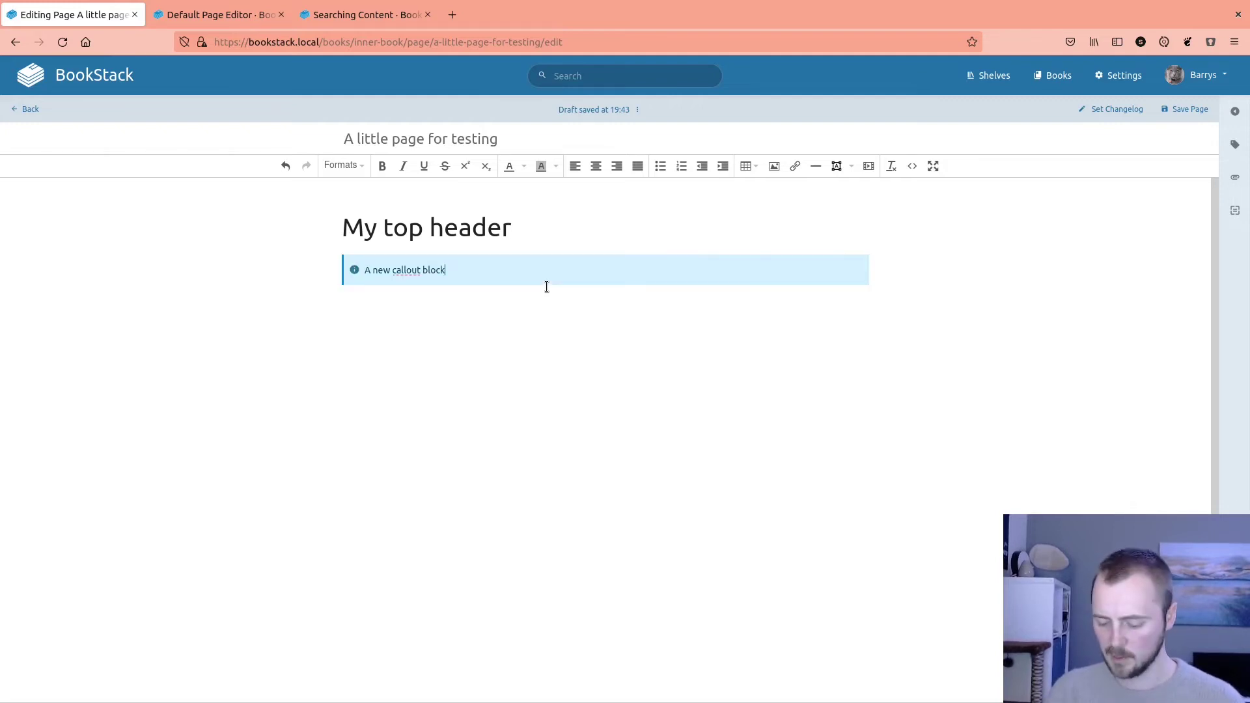
Cycle the callout through its styles and leave it on the red danger style
key("ctrl+9")
key("ctrl+9")
key("ctrl+9")
key("ctrl+9")
key("ctrl+9")
key("ctrl+9")
key("ctrl+9")
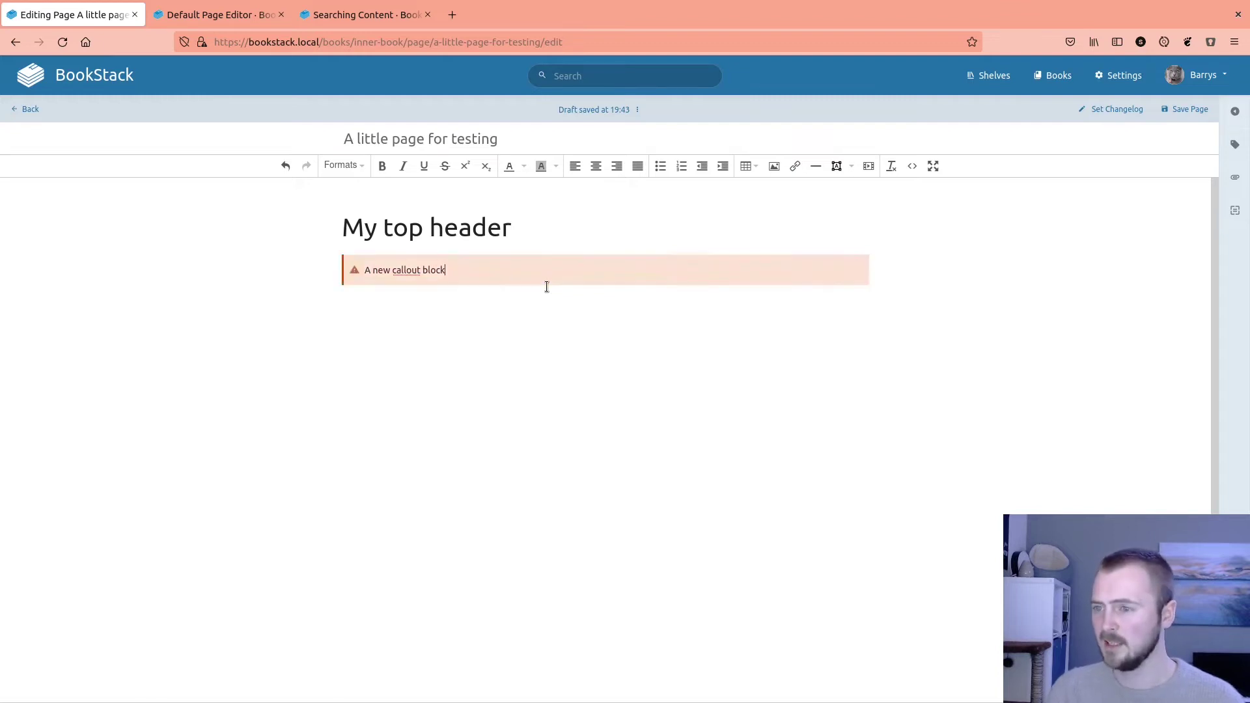
key("ctrl+9")
key("ctrl+9")
key("ctrl+9")
key("ctrl+9")
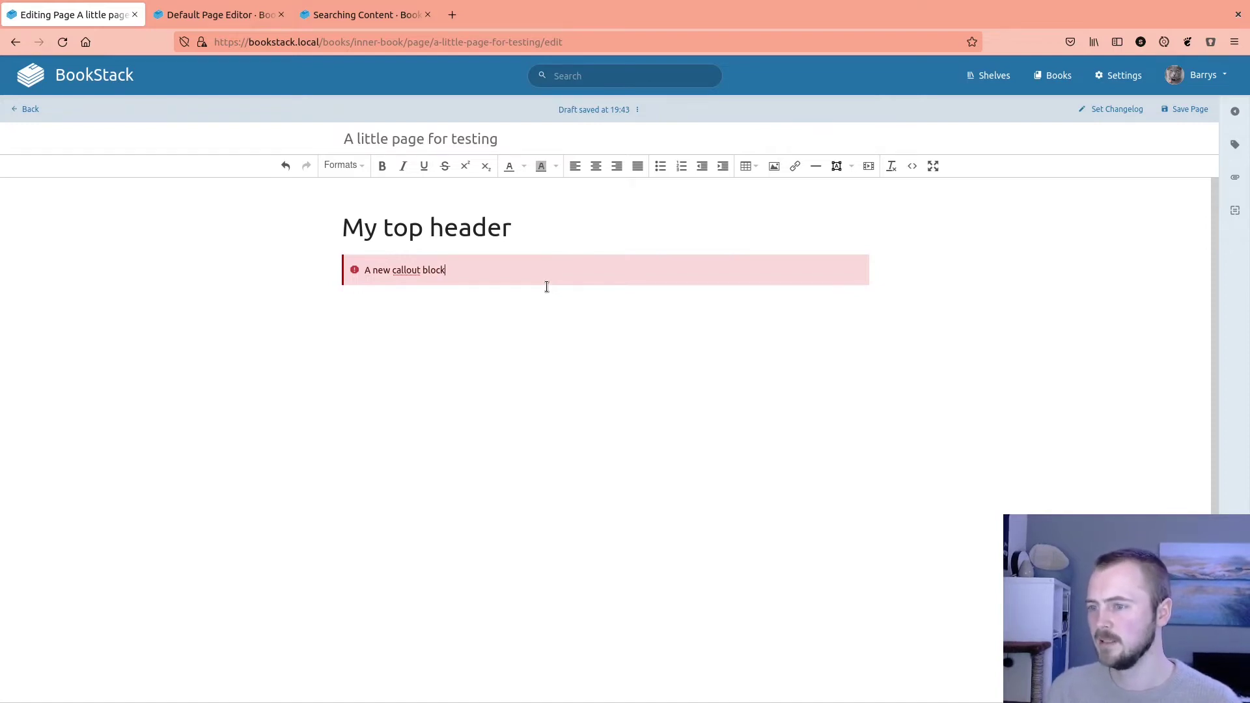
Start a plain line below the callout and insert a code block containing "var cat = 'dog';"
key("Return")
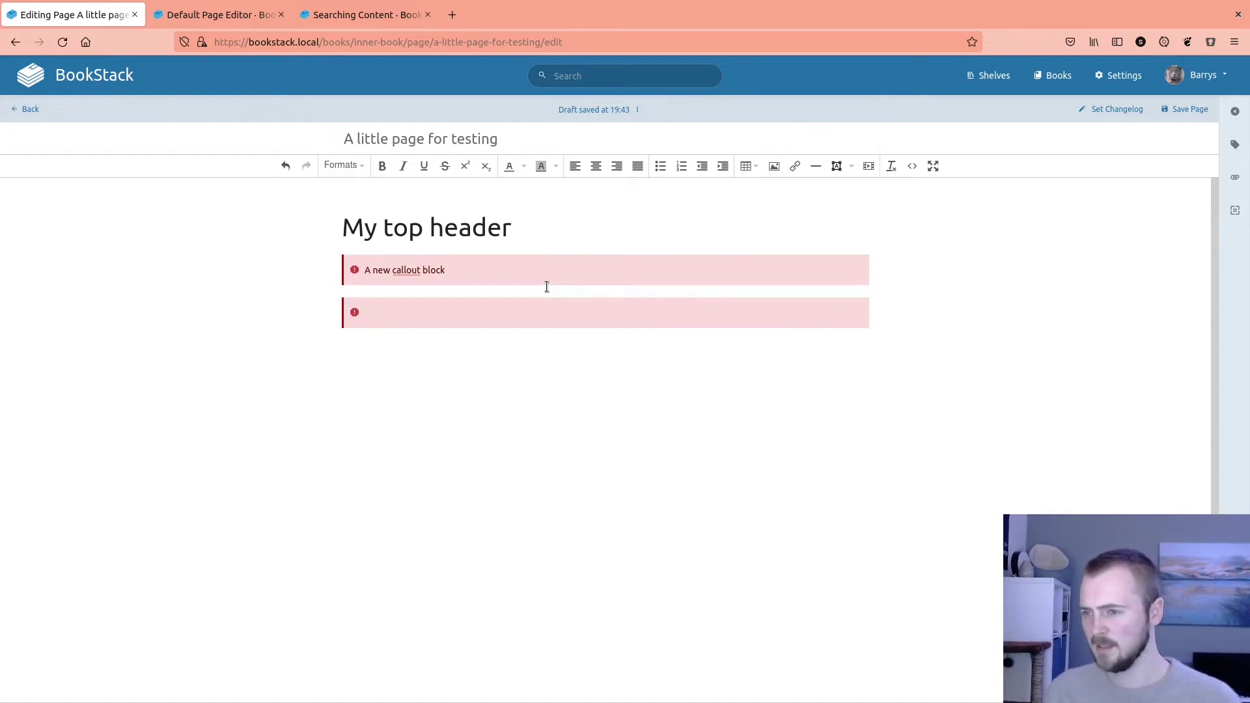
key("BackSpace")
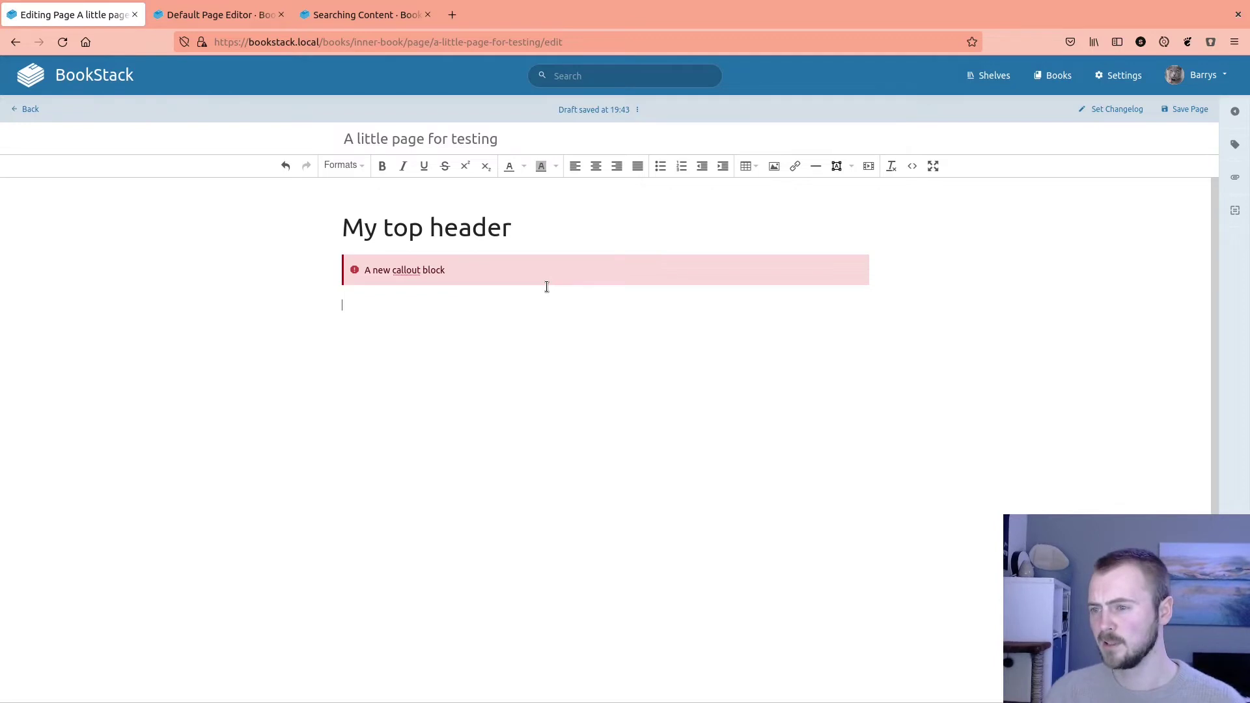
key("ctrl+e")
type("var ")
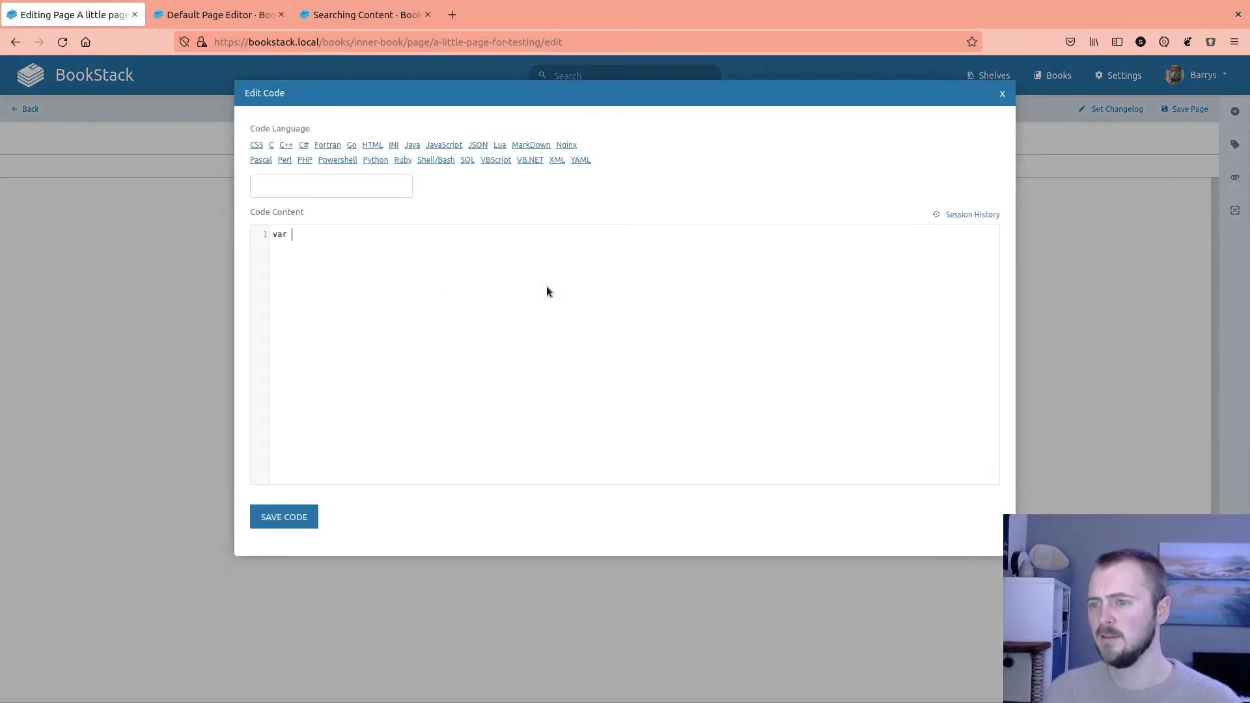
type("cat = '")
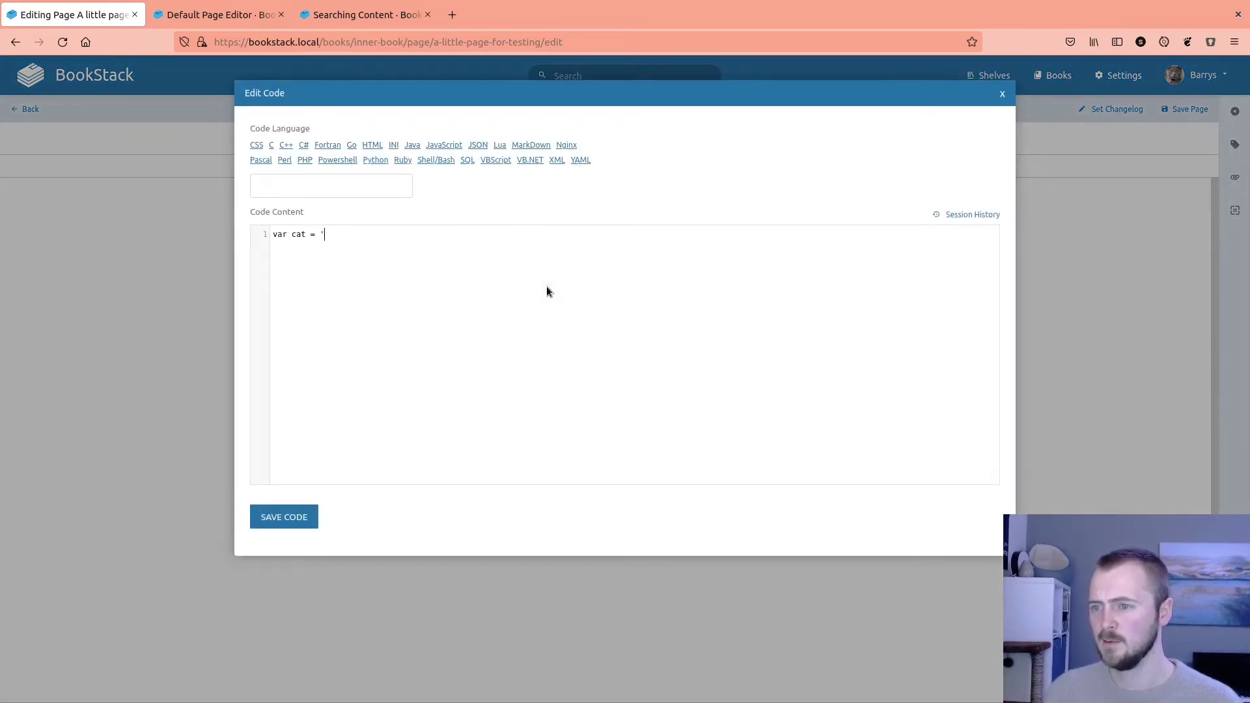
type("dog'")
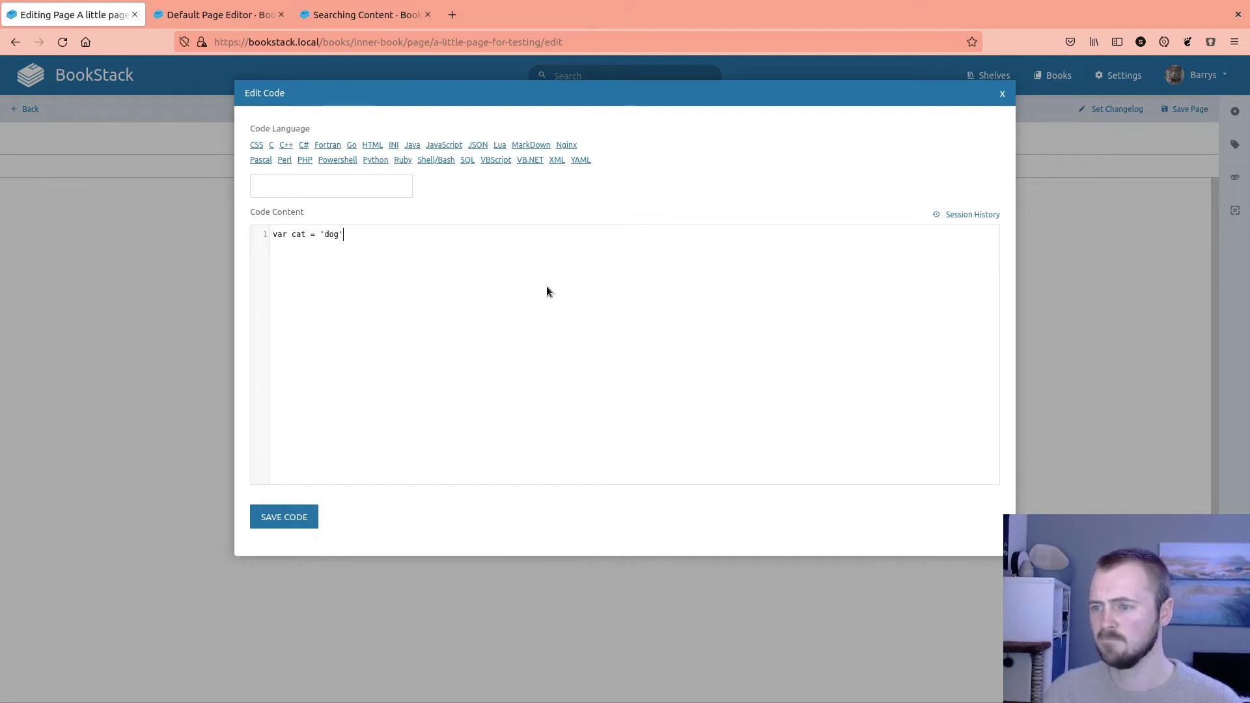
type(";")
key("ctrl+Return")
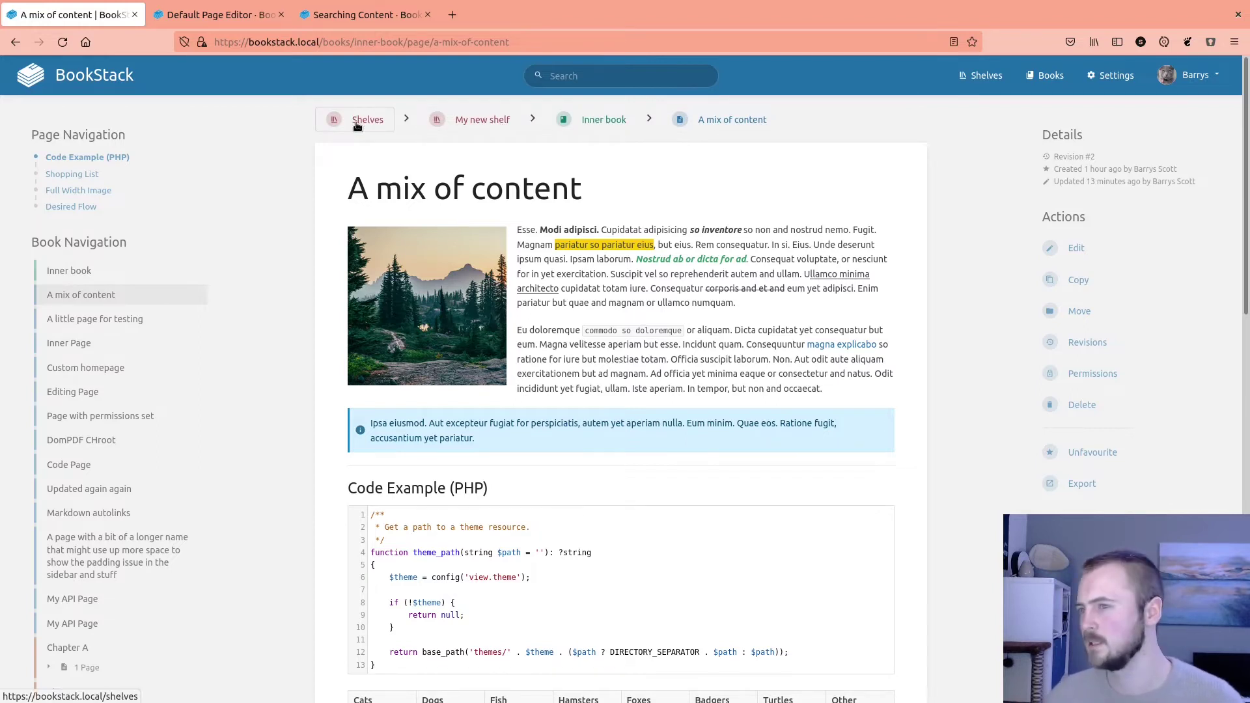
Go up the breadcrumb trail from "A mix of content" through Inner book and My new shelf to the shelves list
left_click(580, 119)
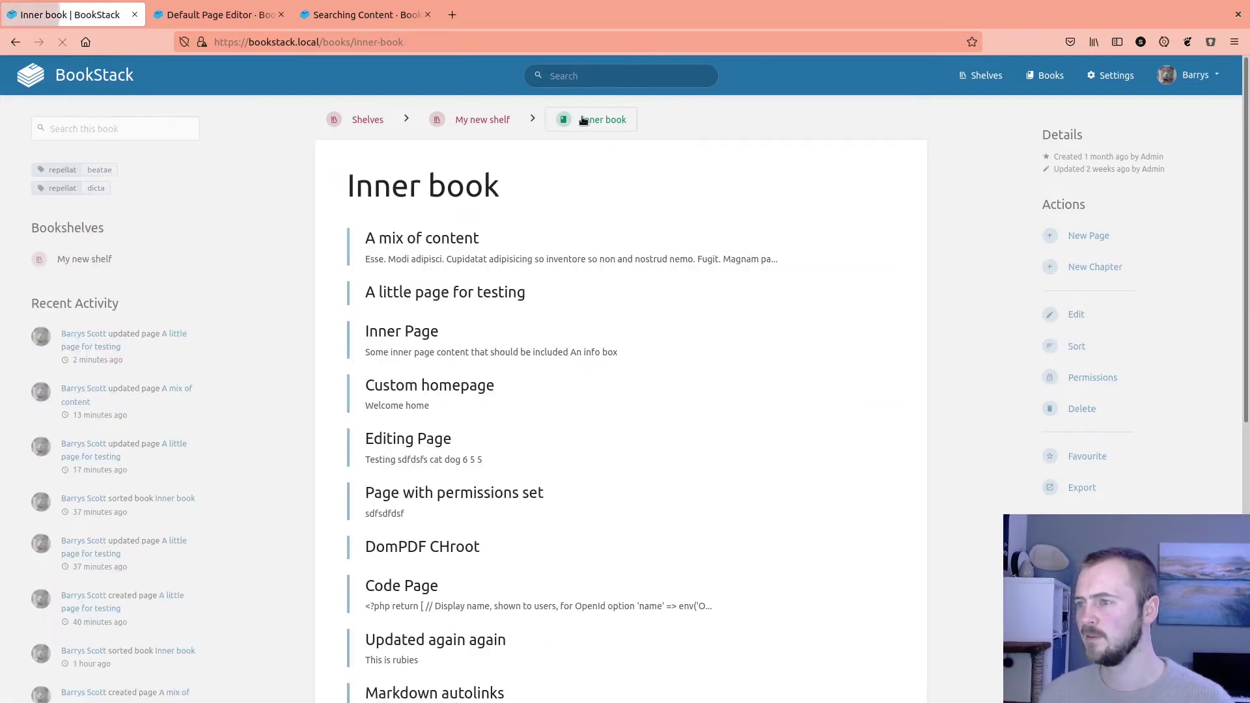
left_click(480, 121)
left_click(360, 121)
Return to the page "A mix of content" by way of My new shelf and Inner book
left_click(439, 225)
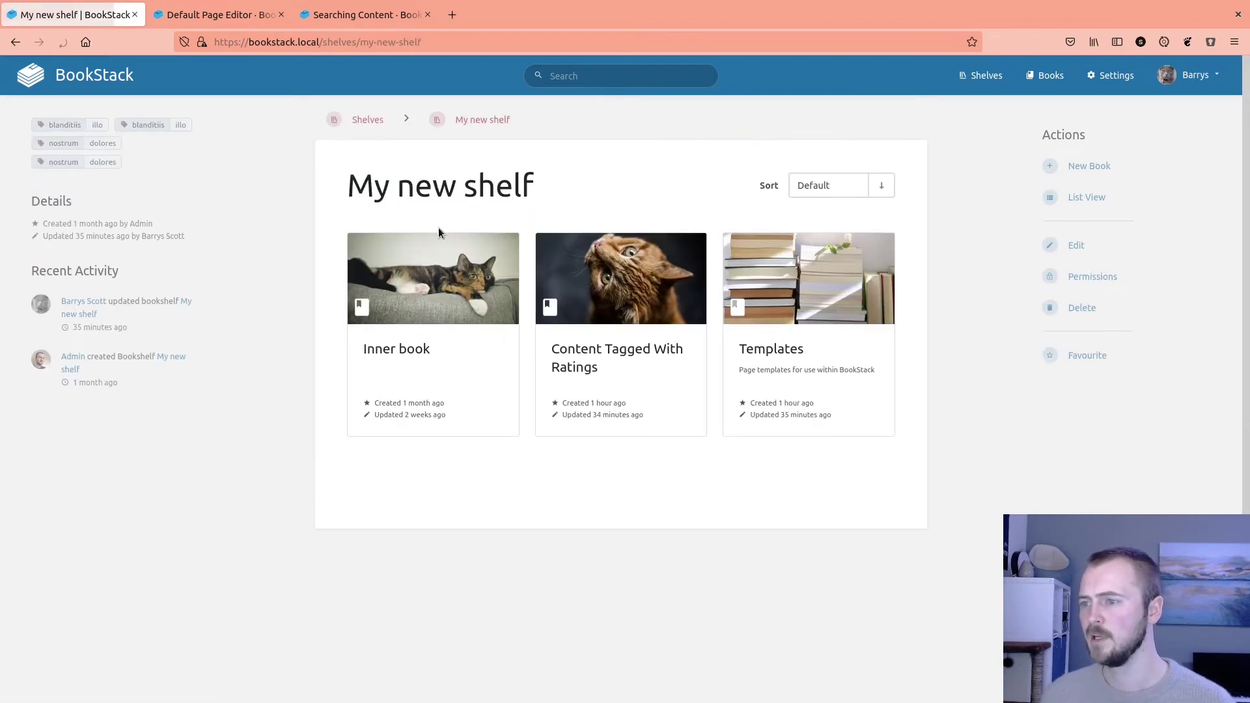
left_click(456, 261)
left_click(458, 261)
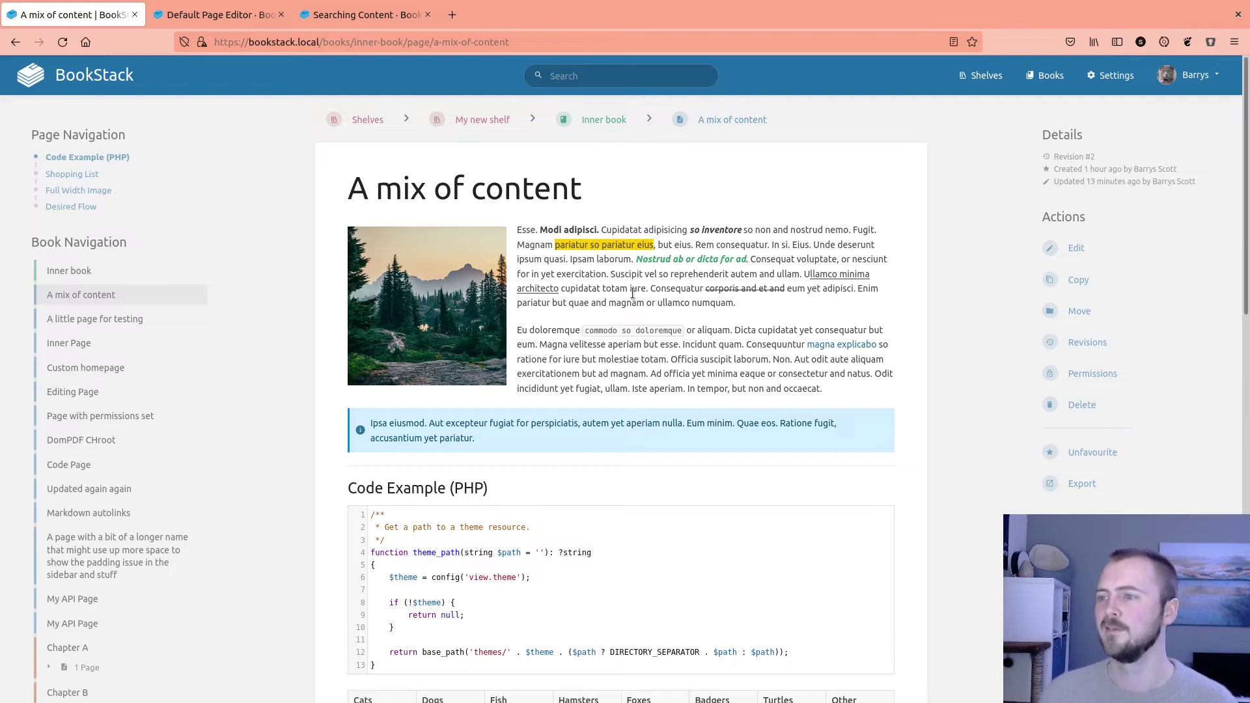
Browse the sibling shelves, the books in My new shelf and the contents of Inner book from the breadcrumb trail
left_click(409, 120)
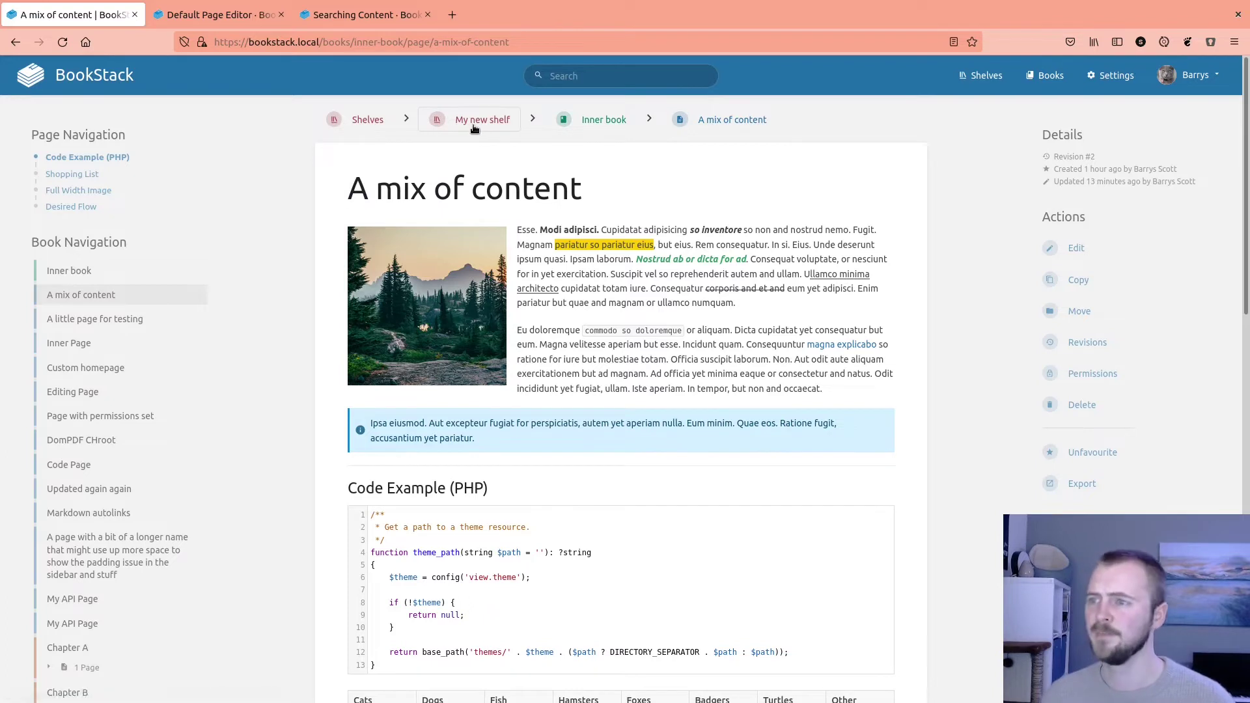
left_click(533, 124)
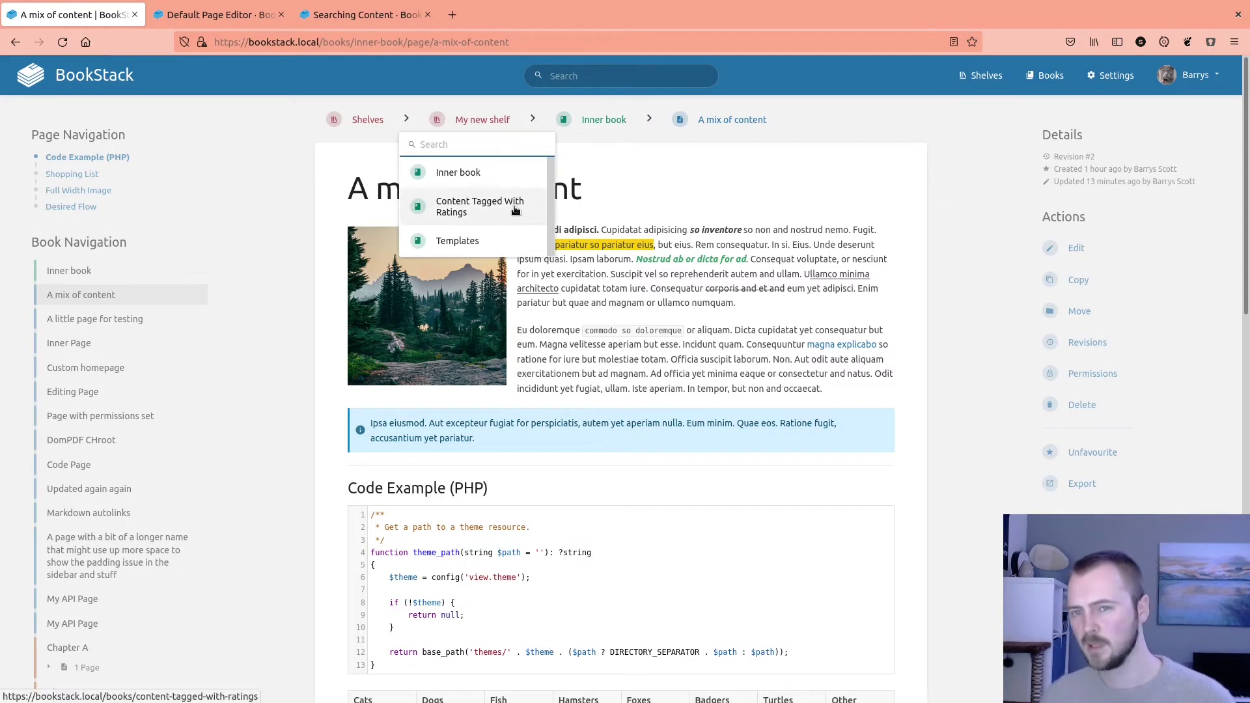
left_click(650, 122)
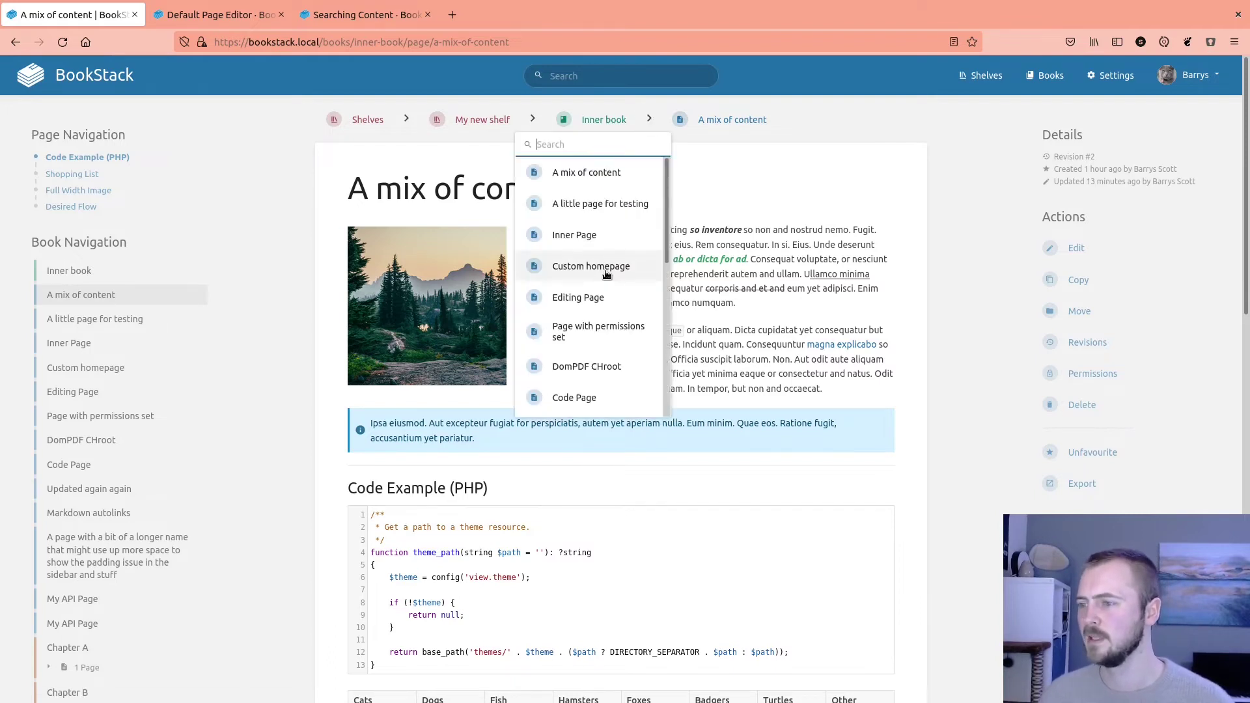
scroll(606, 274, "down", 5)
scroll(607, 275, "up", 5)
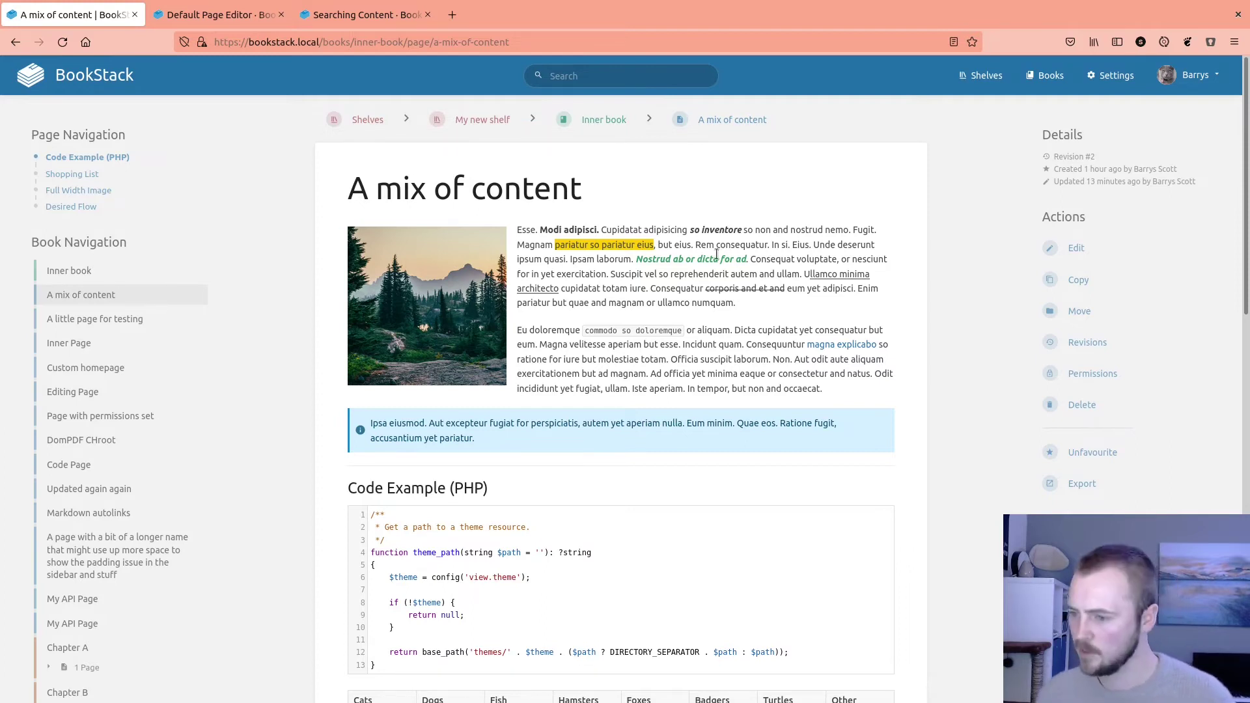
Select part of the "Shopping List" heading on the page and copy the permalink to that section
scroll(710, 261, "down", 3)
scroll(710, 263, "down", 4)
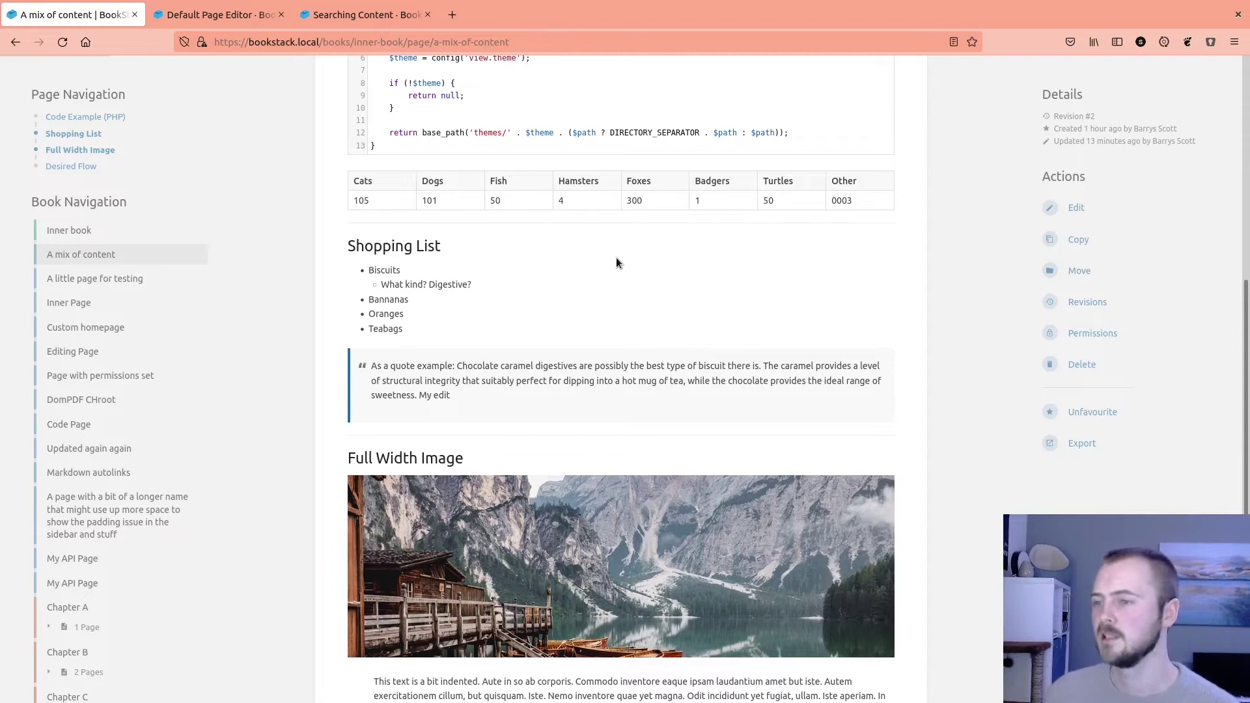
left_click_drag(373, 246, 415, 246)
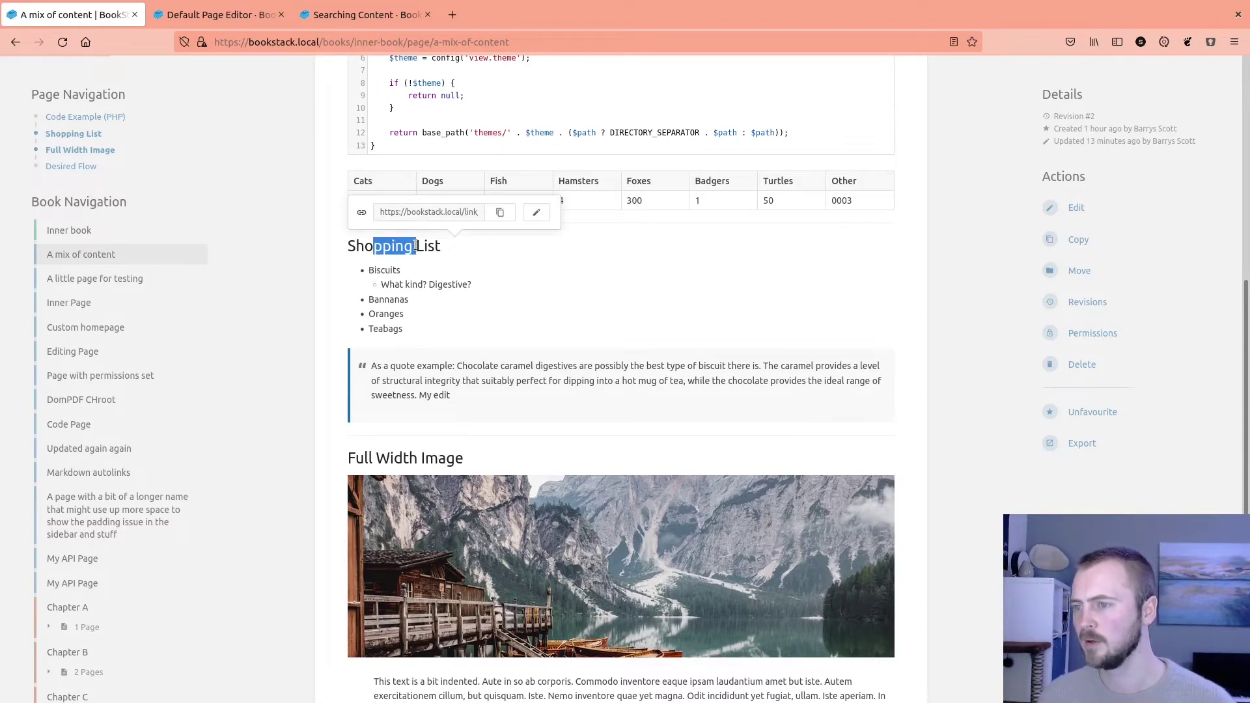
left_click(447, 212)
left_click(447, 212)
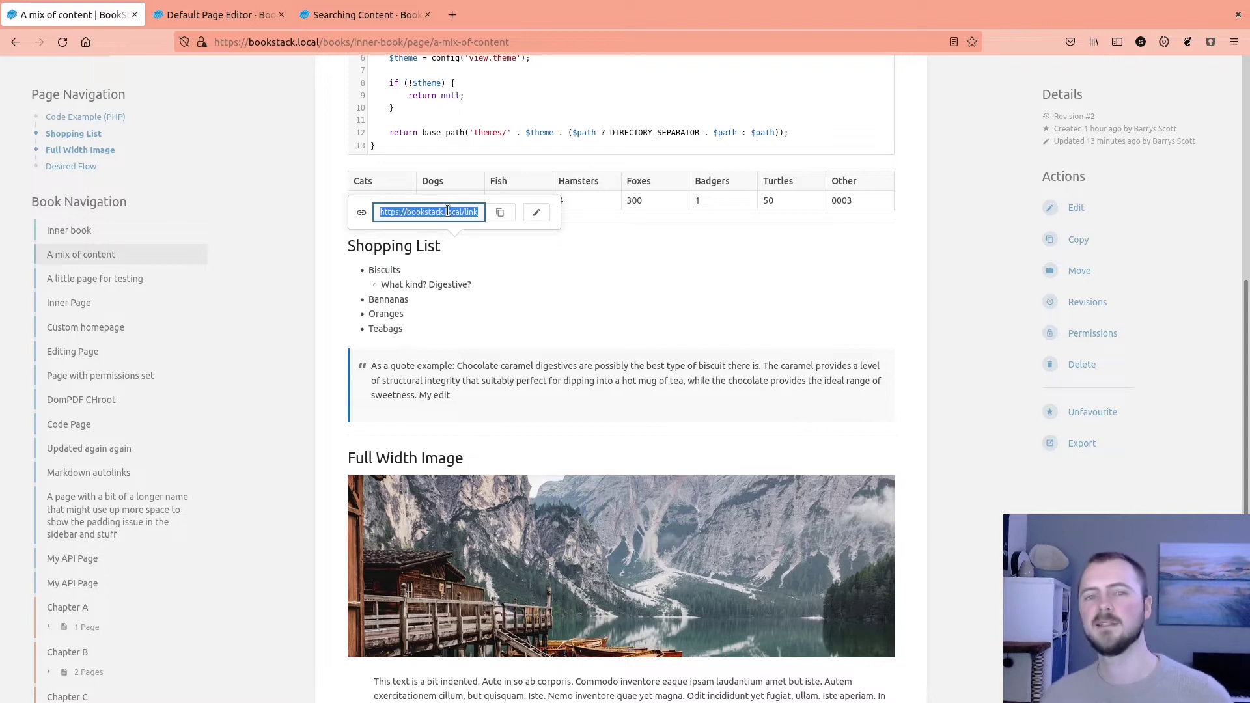
left_click(452, 15)
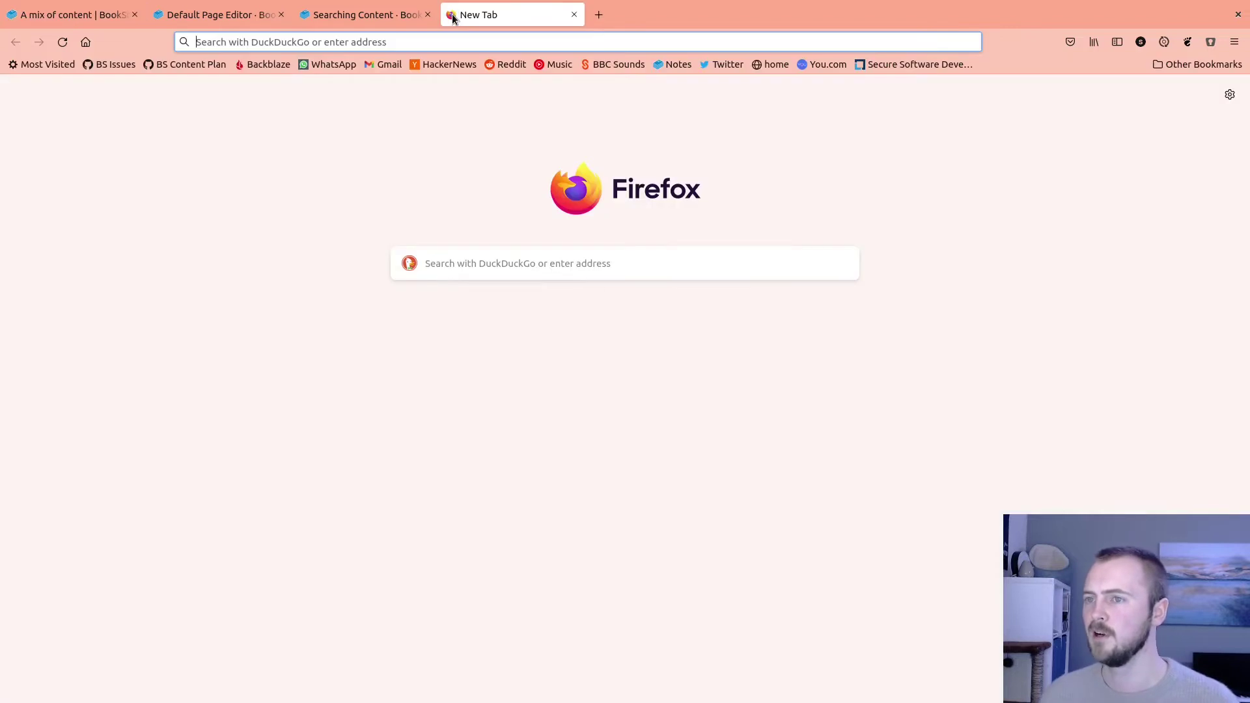
type("https://bookstack.local/link/2421#bkmrk-shopping-list")
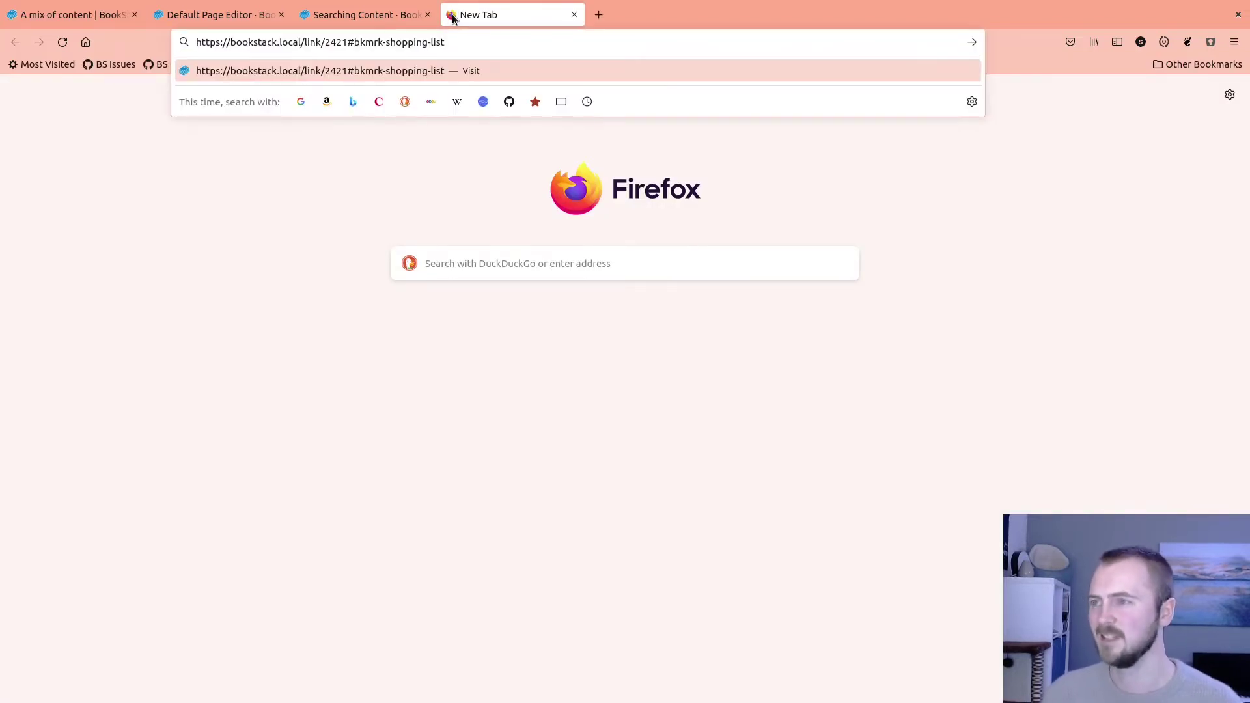
key("Return")
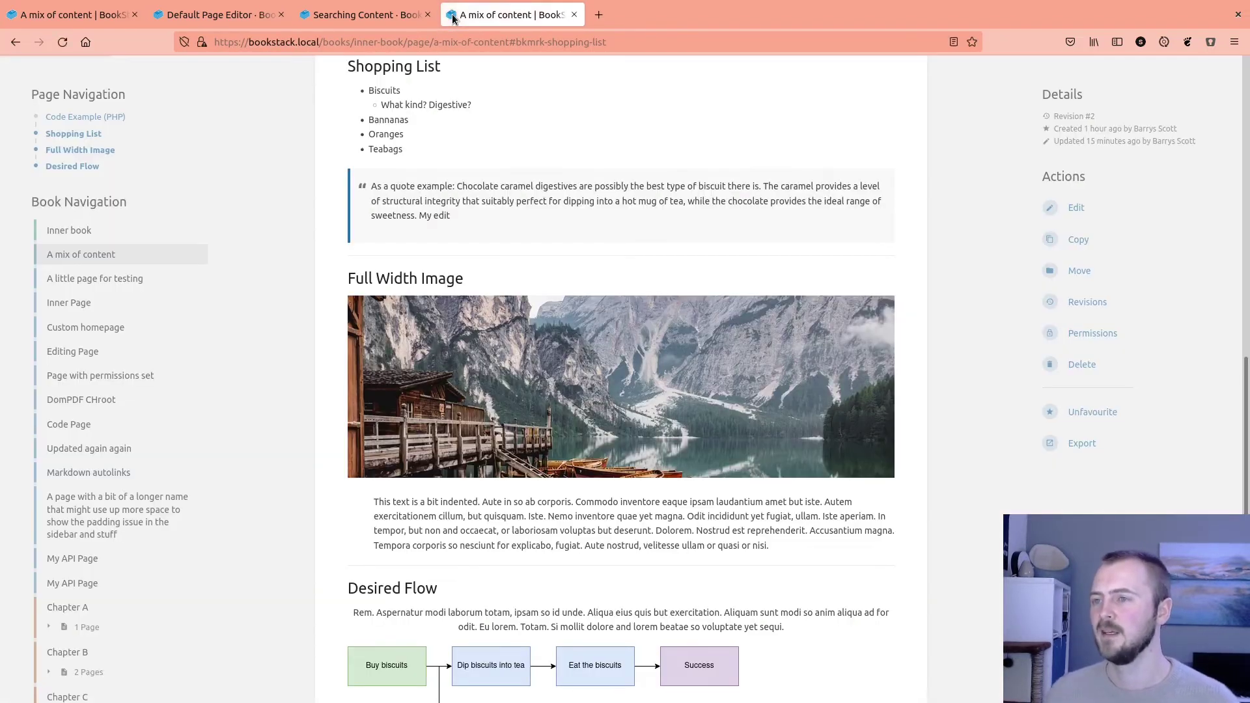
Close the tab opened from the section link and open "A mix of content" for editing at the "Shopping List" section
scroll(464, 124, "up", 2)
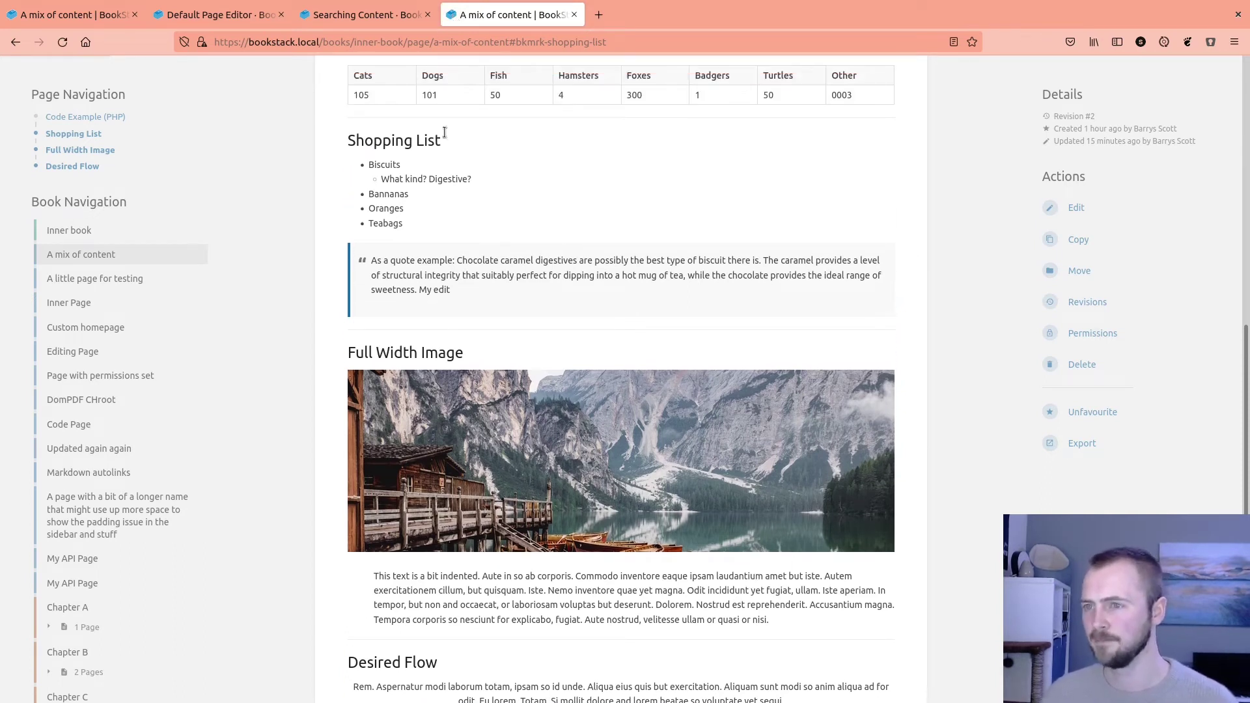
left_click(574, 15)
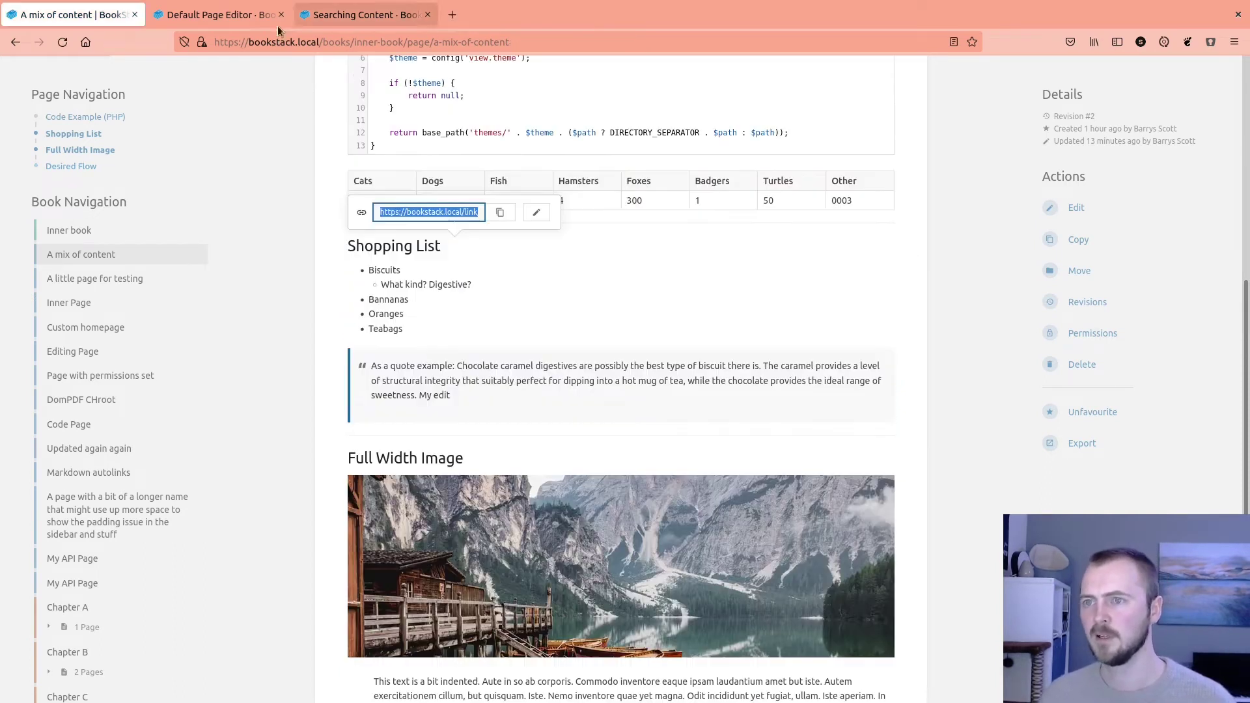
left_click(540, 217)
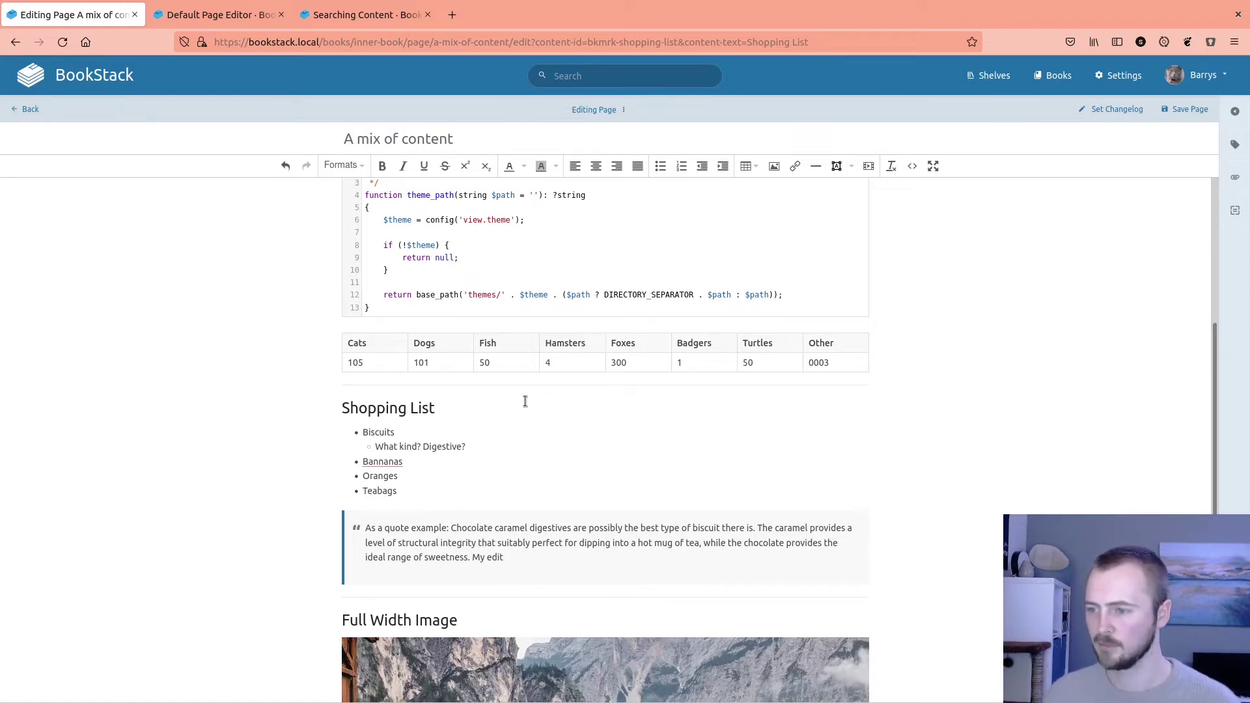
Look through the content of "A mix of content" in the editor and save the page
scroll(521, 394, "up", 5)
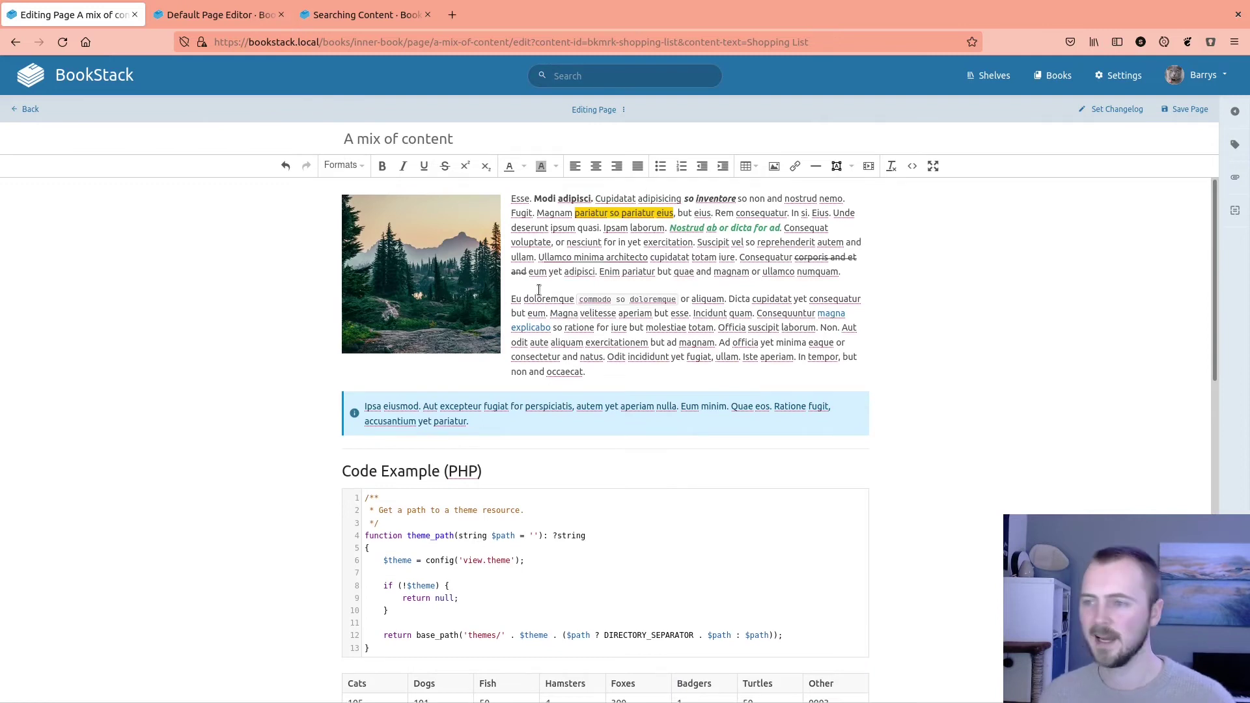
scroll(539, 290, "down", 9)
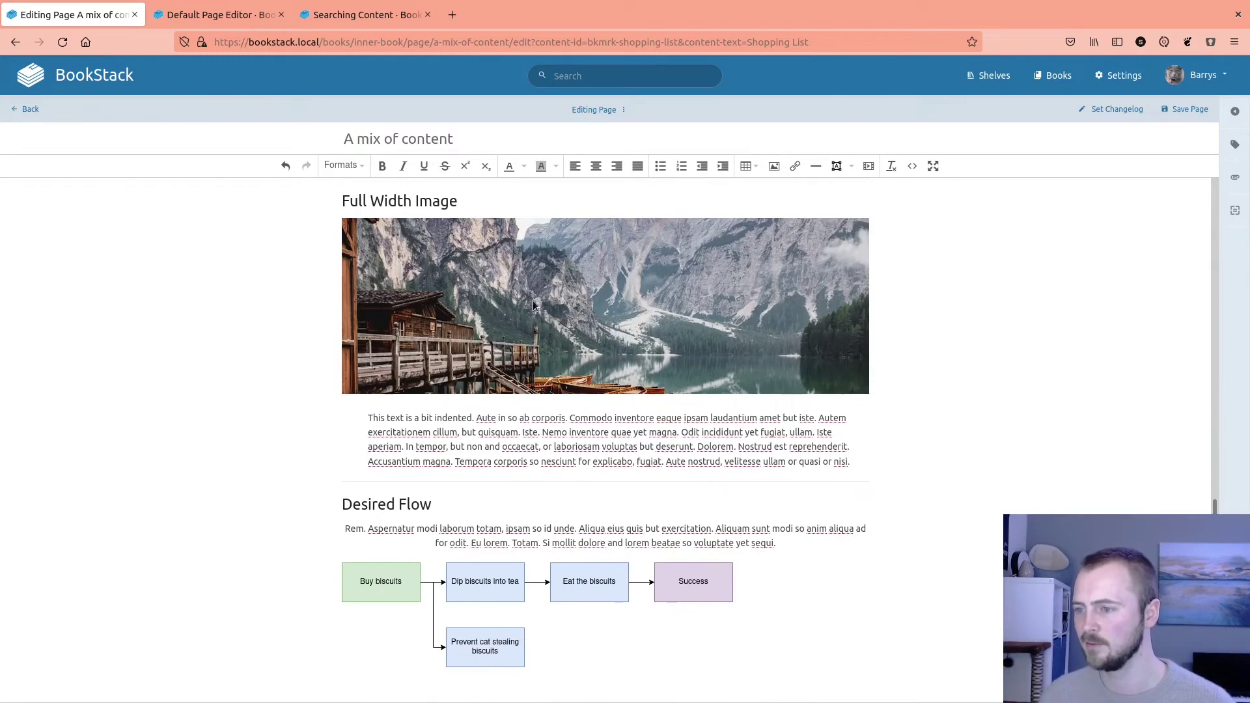
scroll(533, 305, "up", 6)
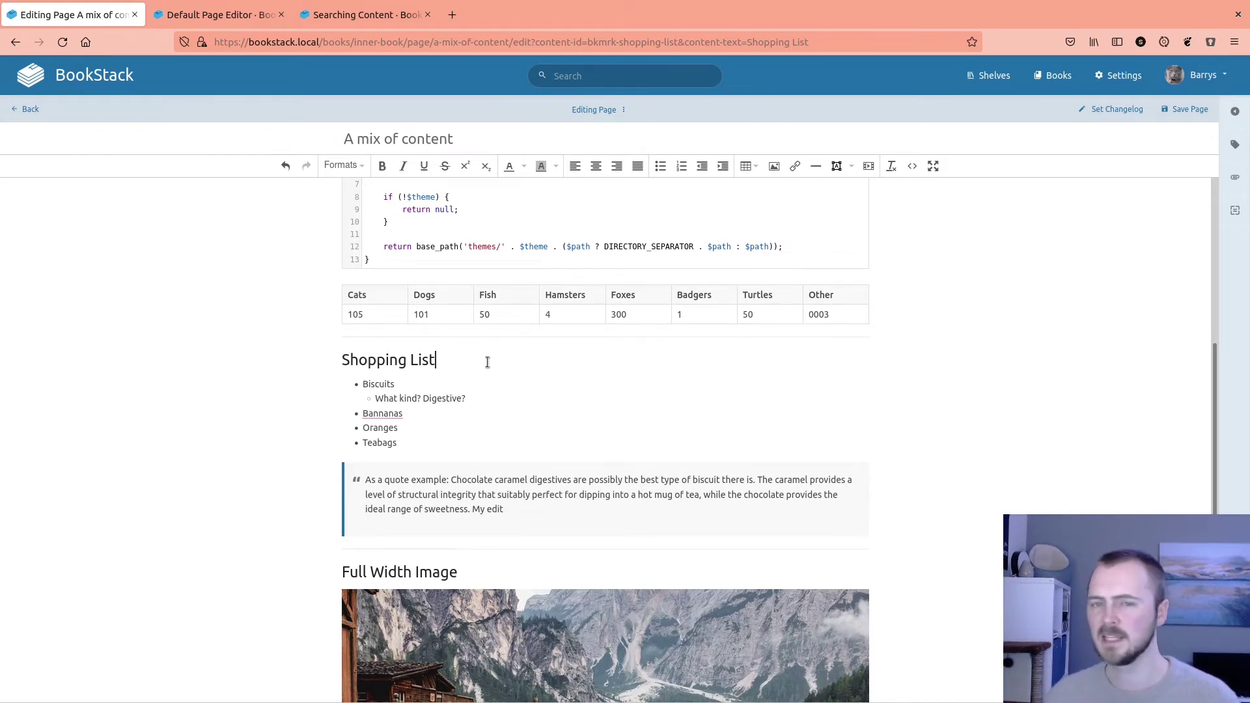
key("ctrl+Return")
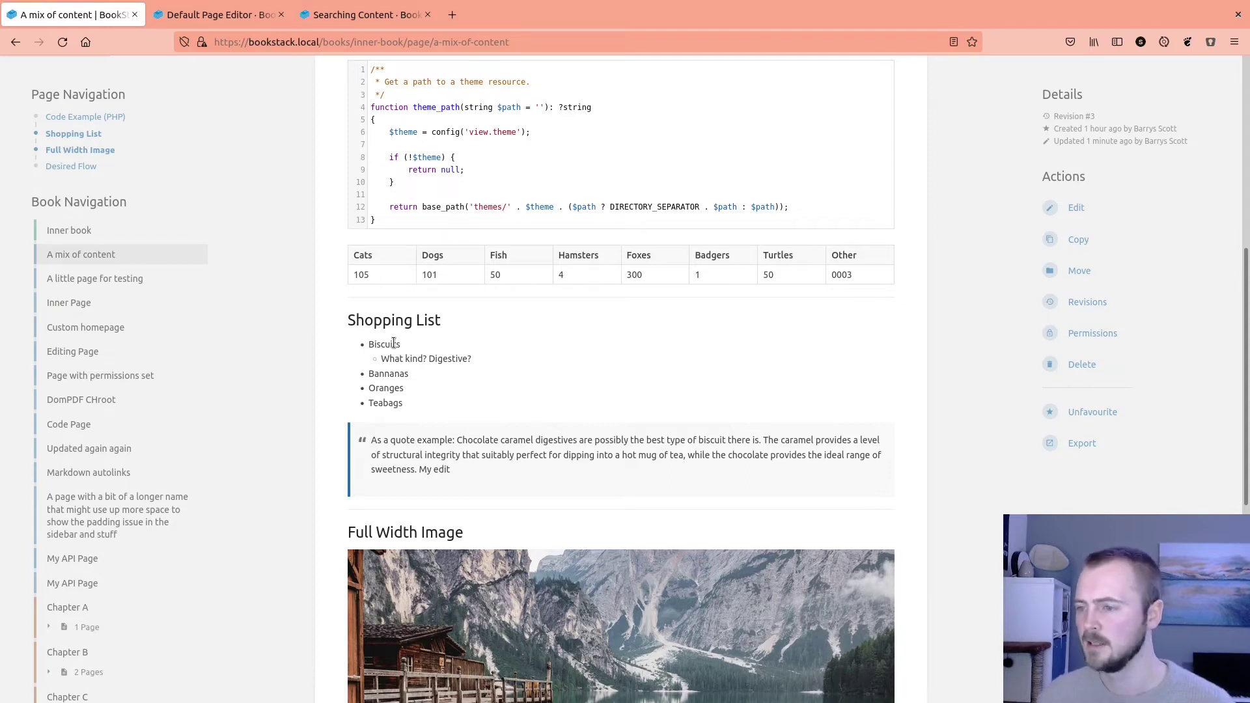
Select part of "Biscuits" in the shopping list and copy the include tag for that content instead of its permalink
left_click_drag(397, 344, 382, 344)
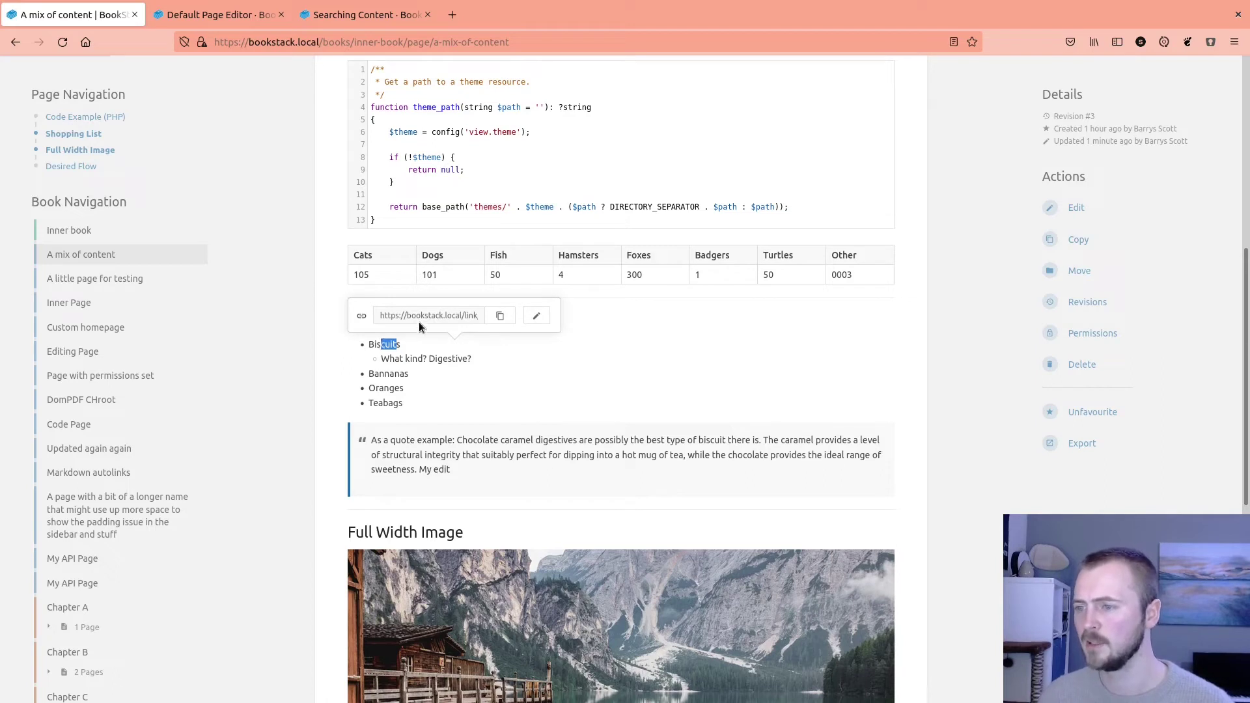
left_click(364, 319)
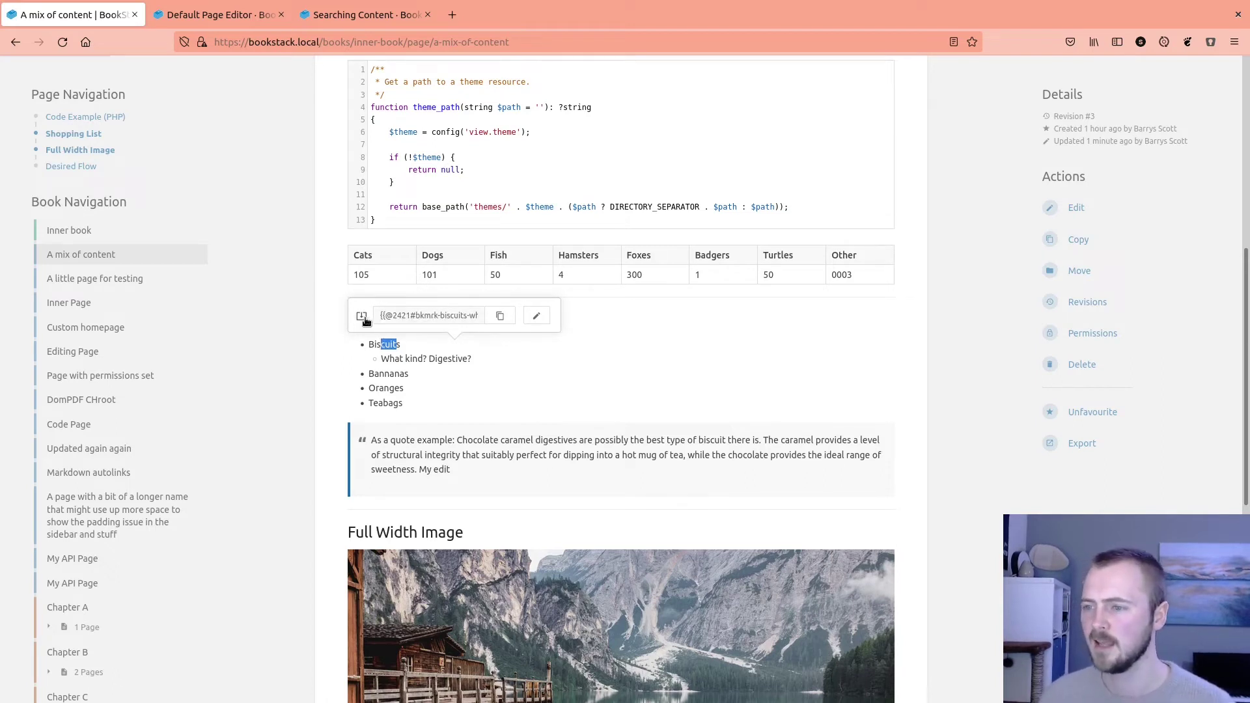
left_click(425, 319)
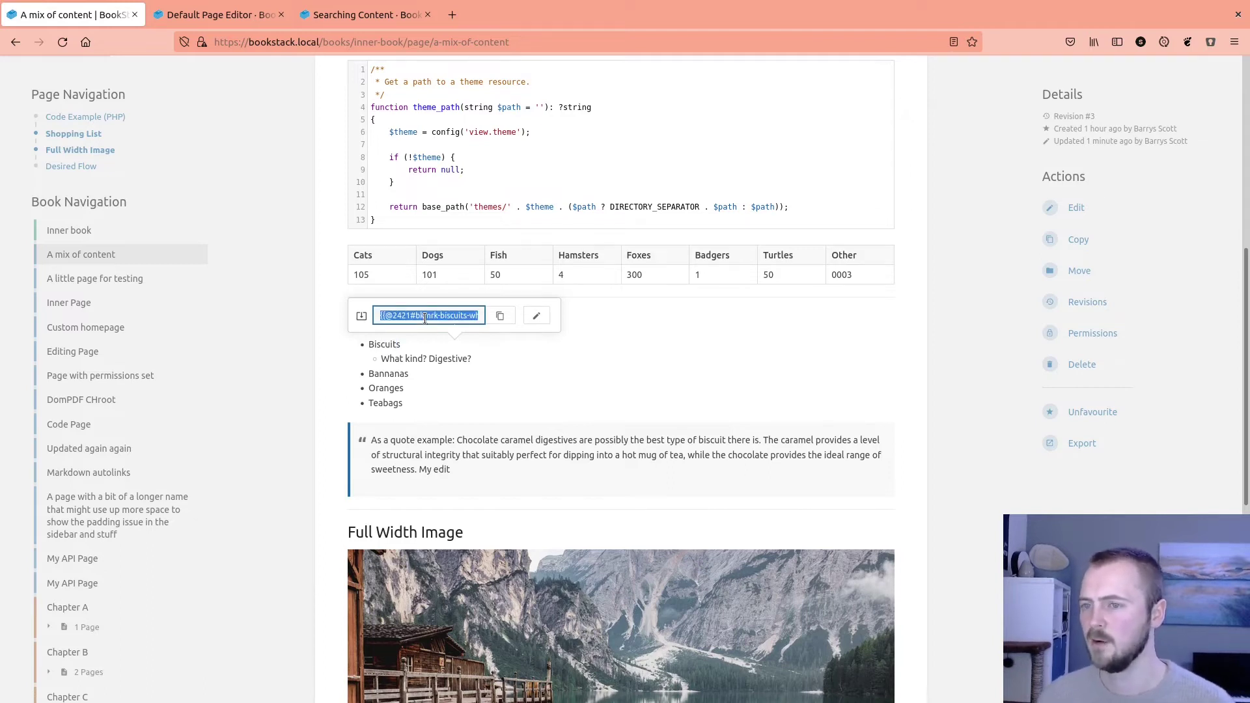
left_click(131, 279)
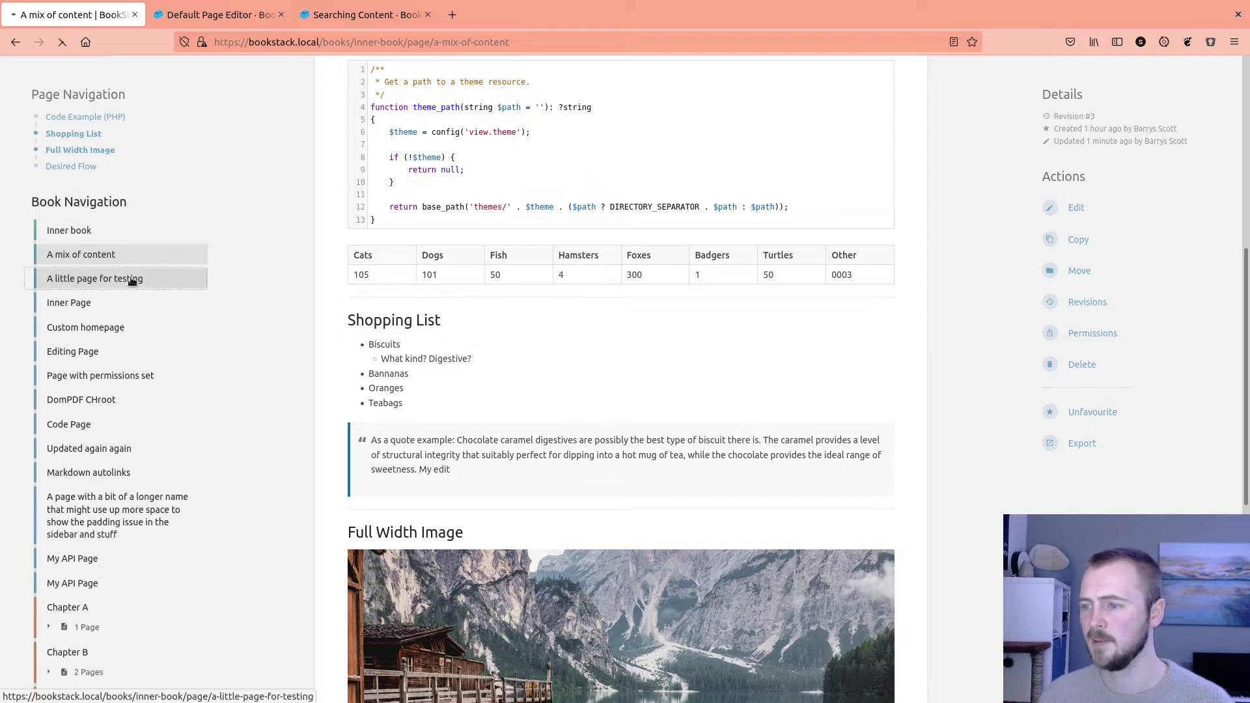
left_click(1076, 248)
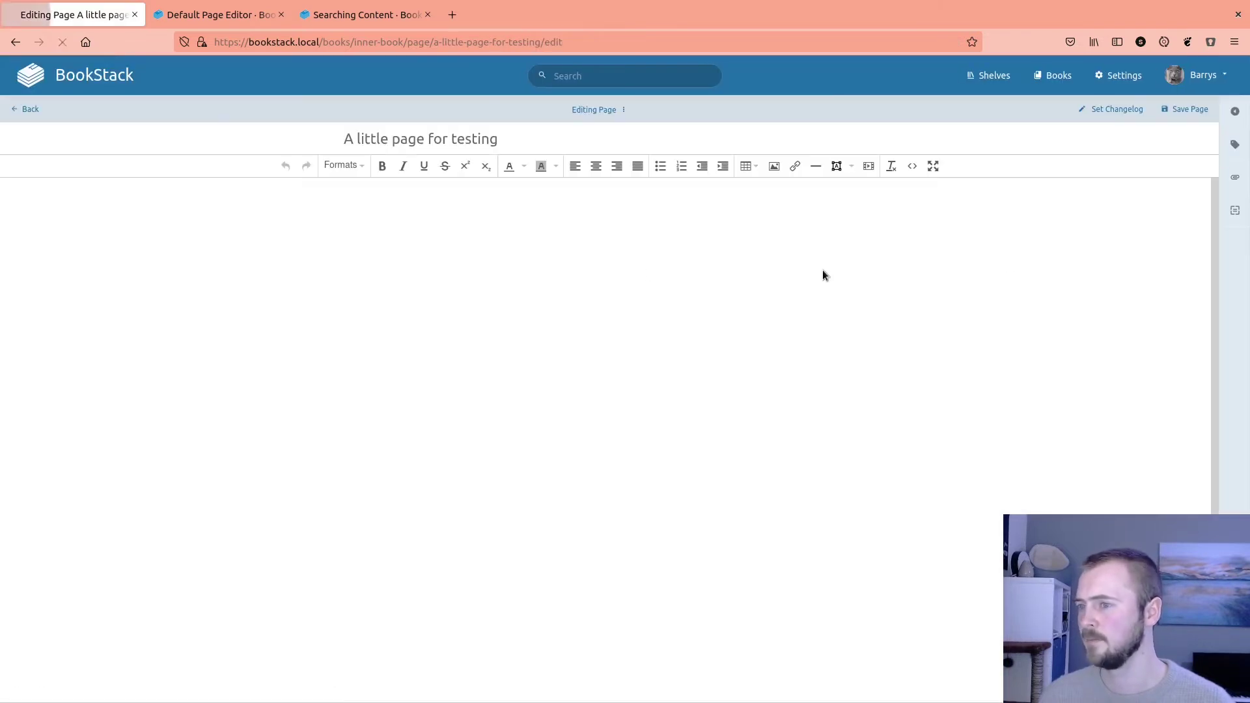
type("My included content")
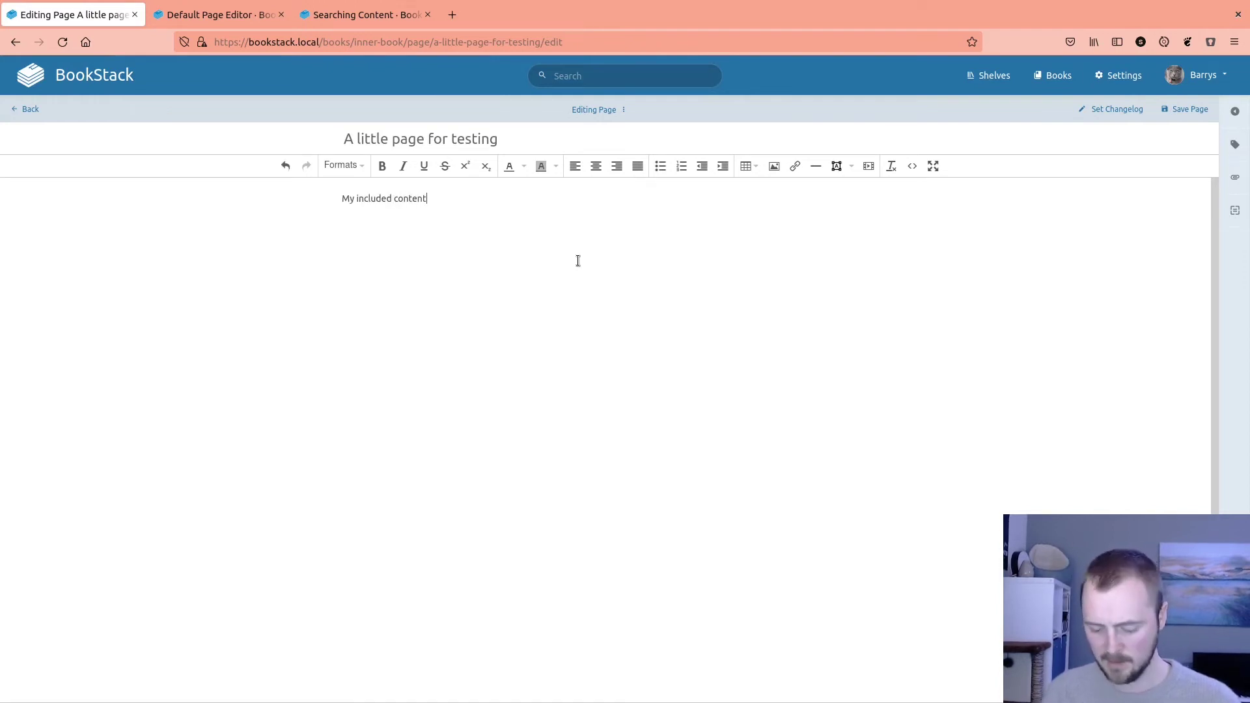
key("ctrl+3")
type("{{@2421#bkmrk-biscuits-what-kind%3F-}}")
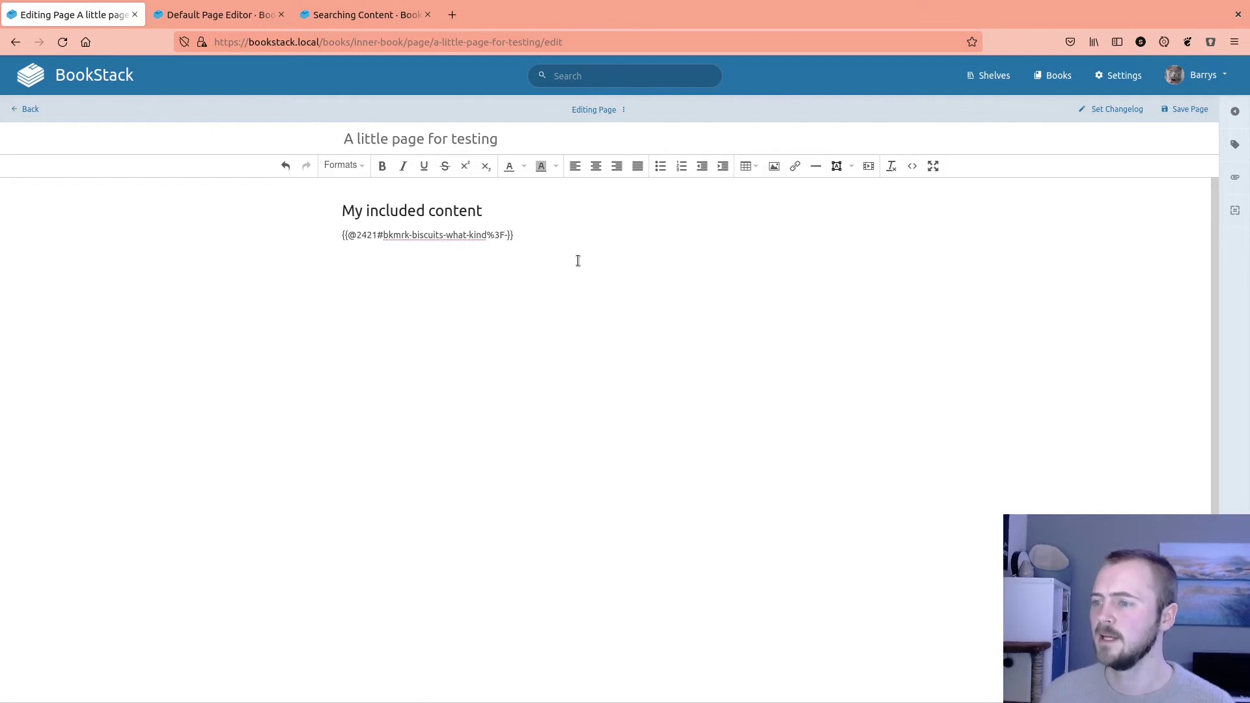
left_click(1186, 109)
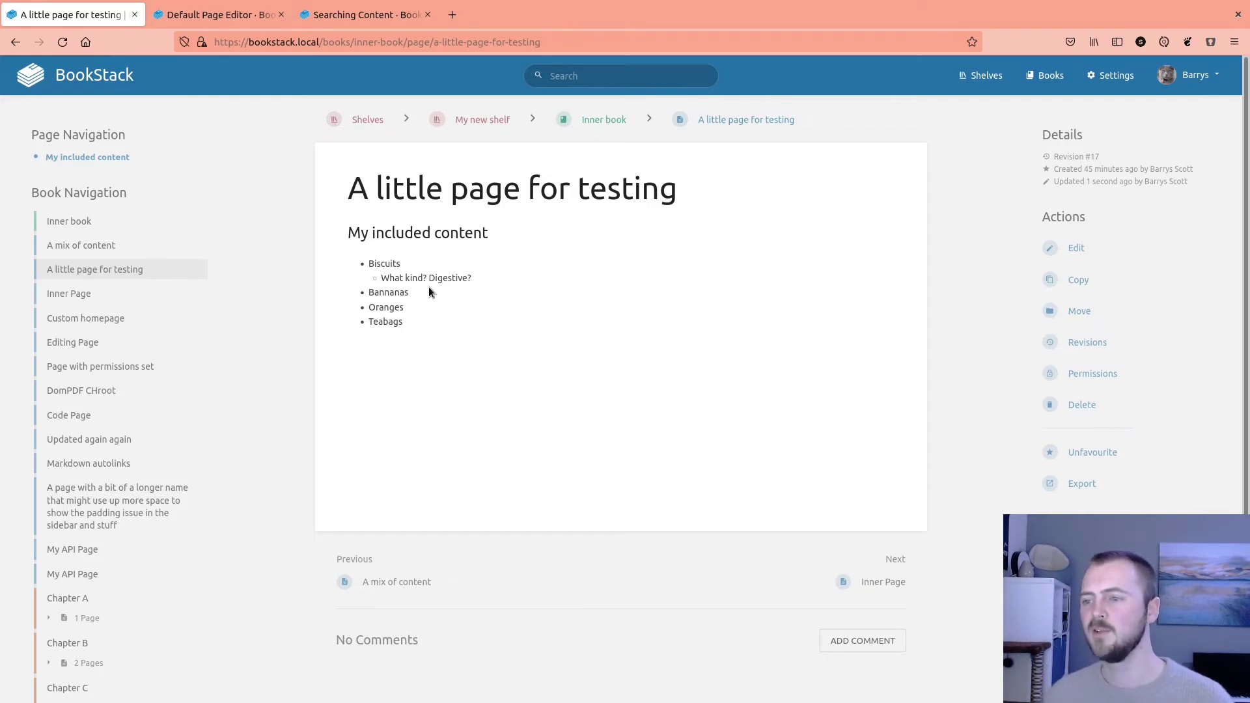
double_click(388, 266)
left_click(419, 293)
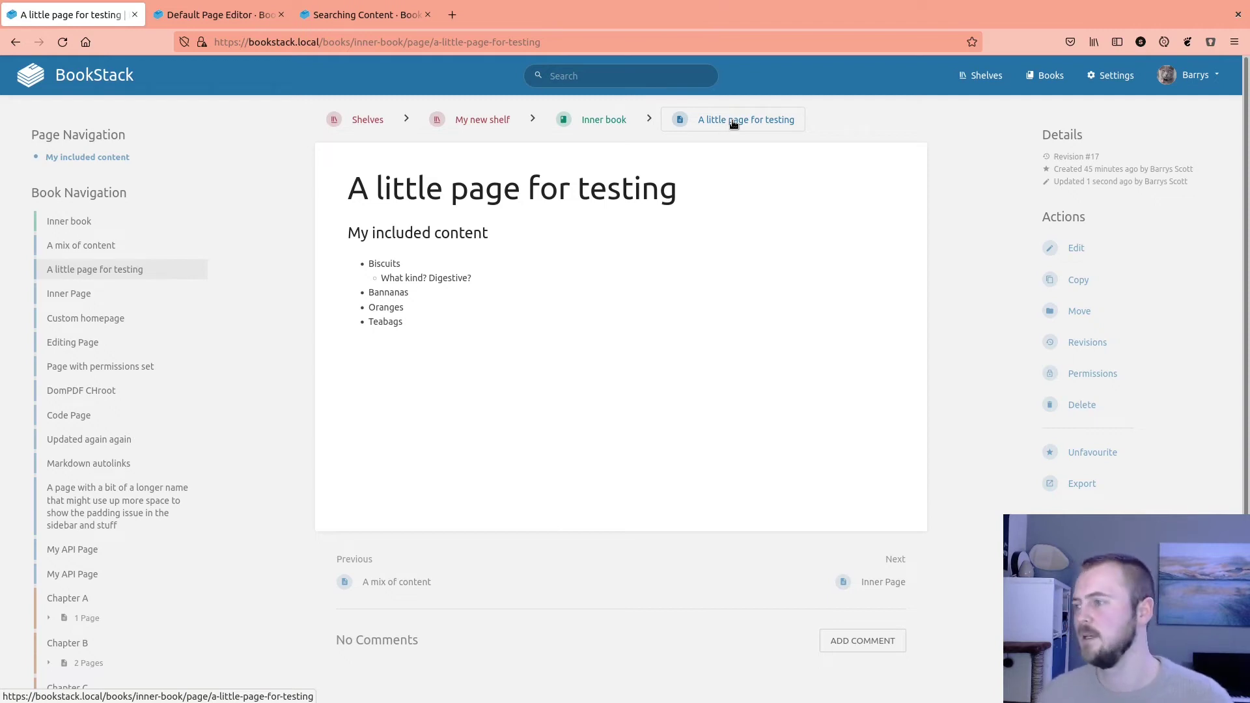
left_click(1075, 248)
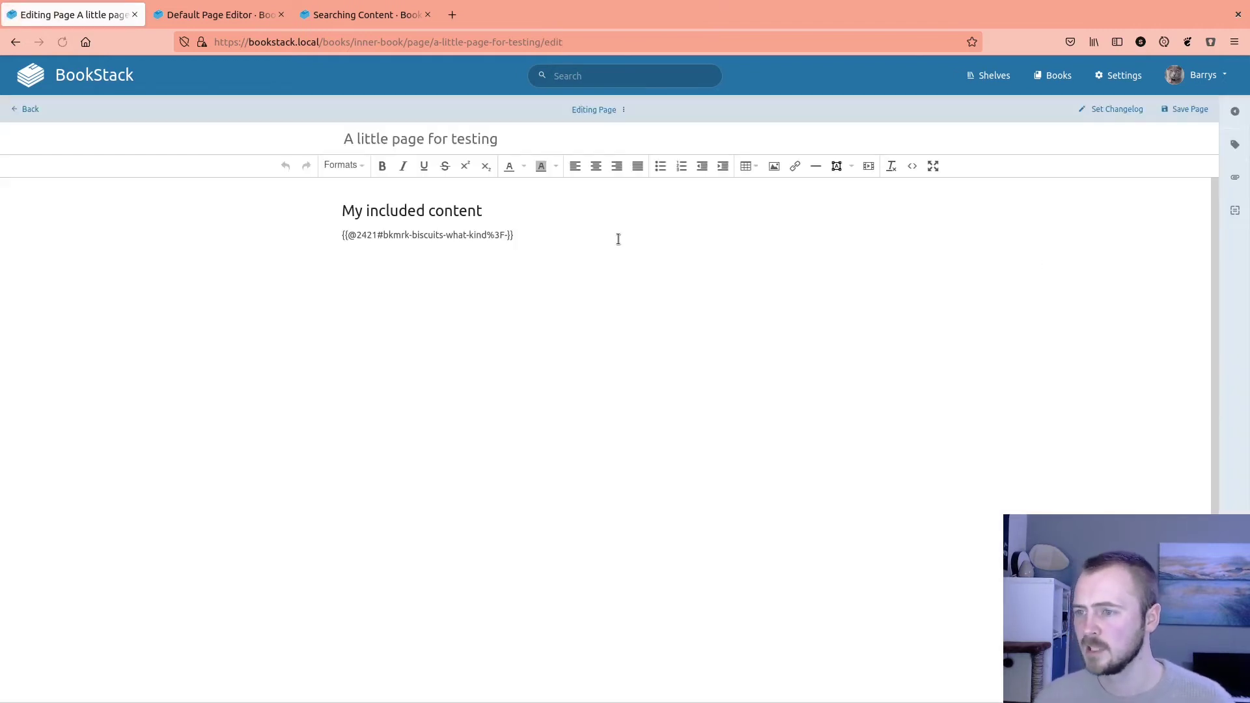
left_click_drag(509, 236, 377, 236)
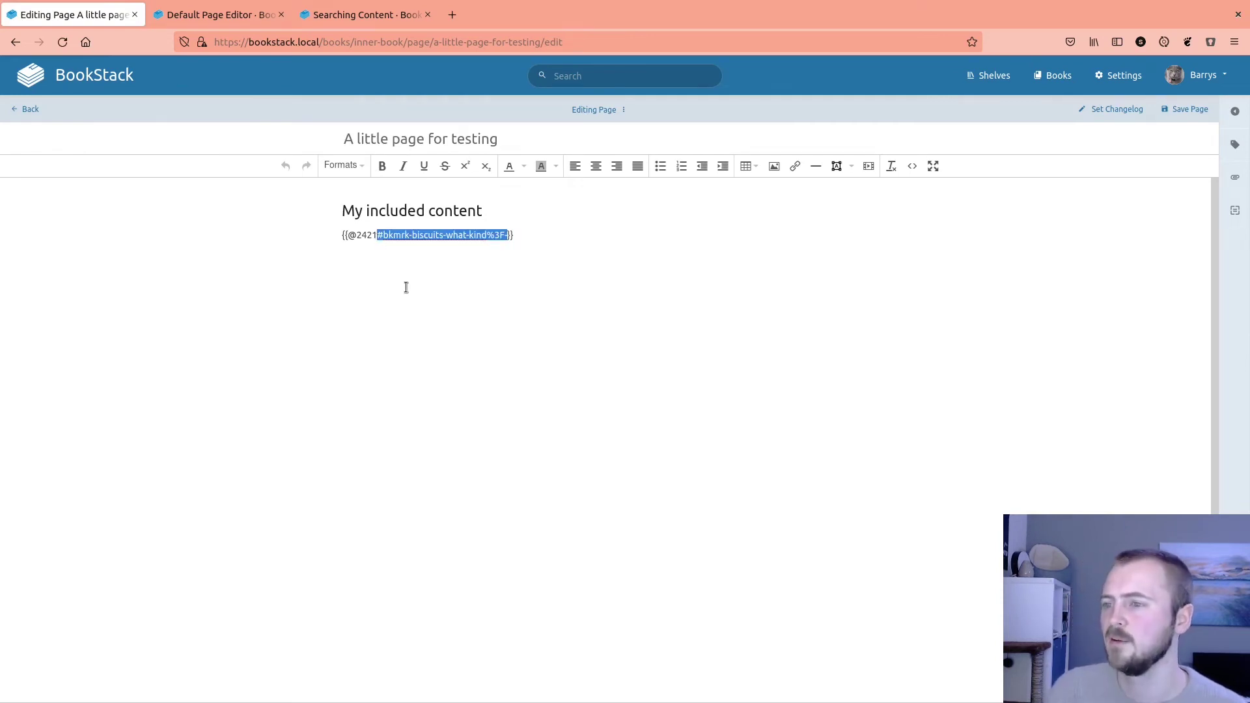
key("BackSpace")
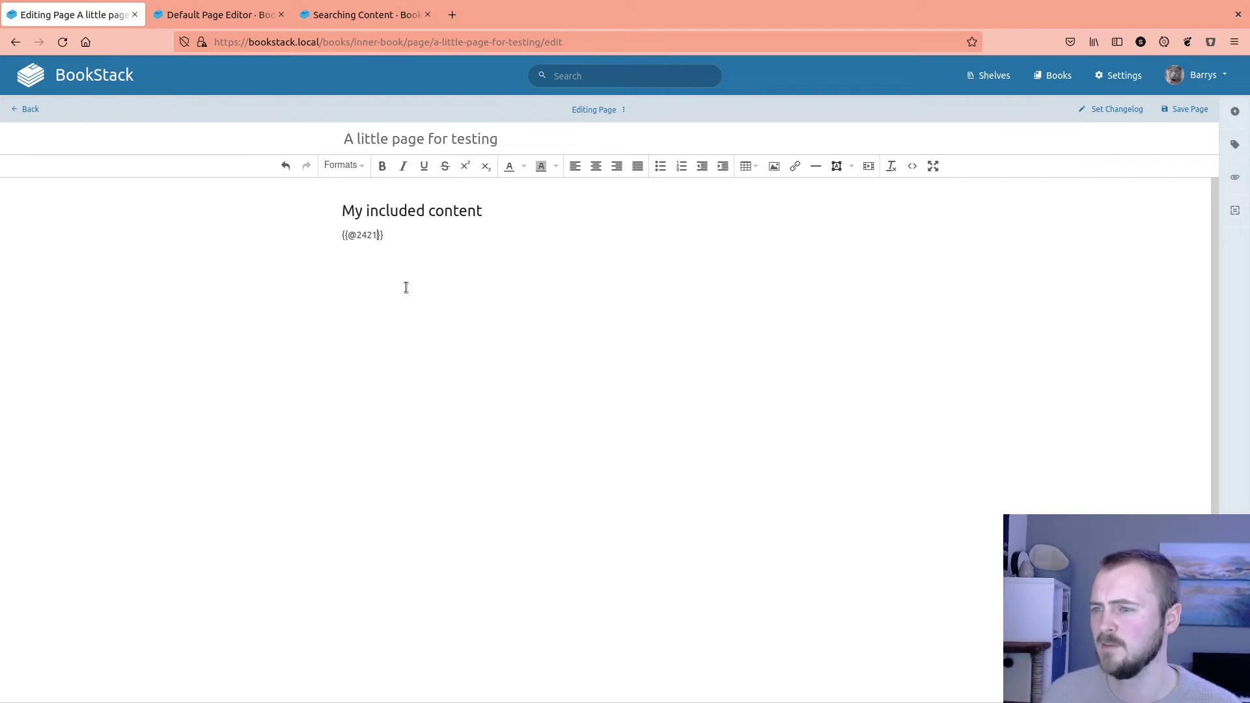
left_click(1184, 110)
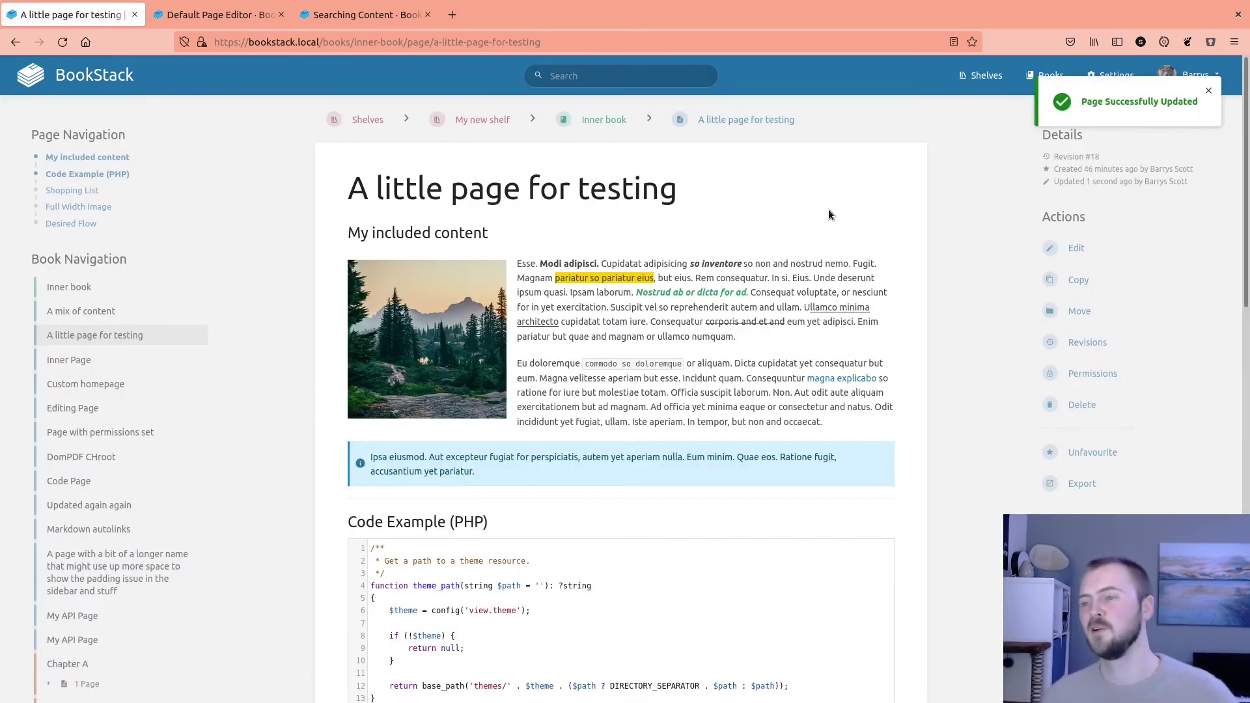
scroll(764, 315, "down", 15)
scroll(763, 305, "up", 15)
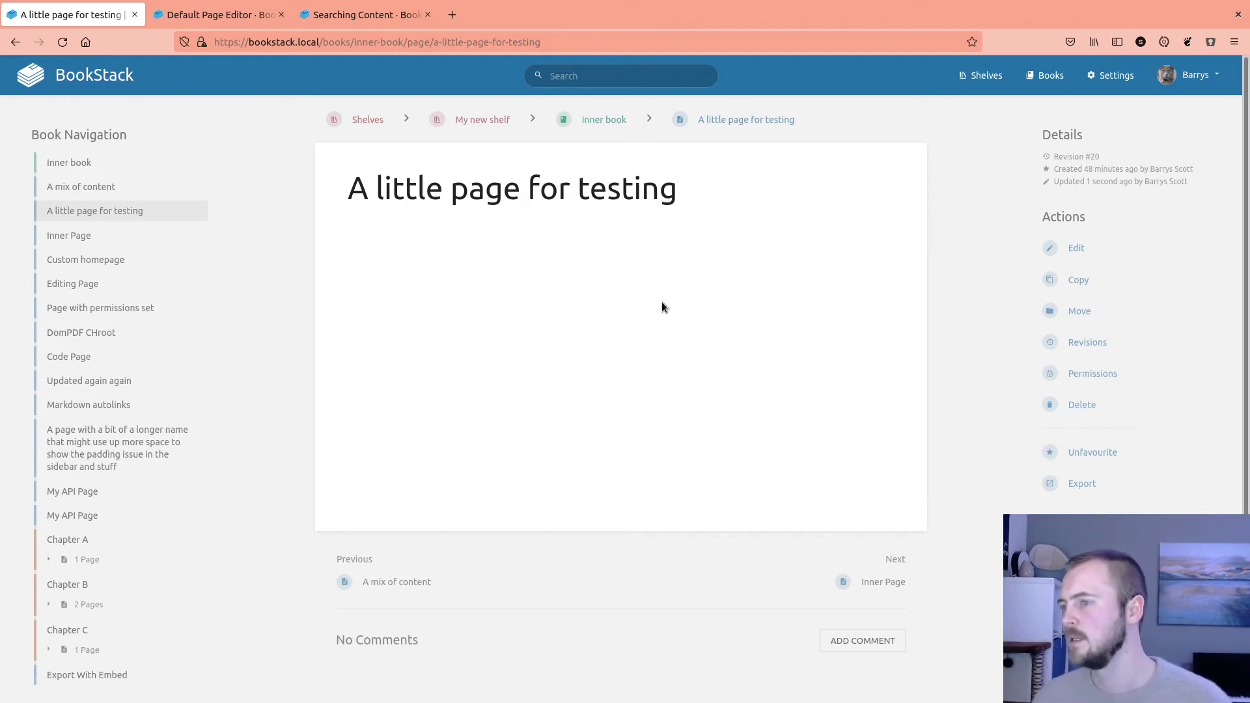
Edit the emptied page and apply the Cat Record and Server Log templates in turn, finishing with Cat Record as its content
left_click(1123, 255)
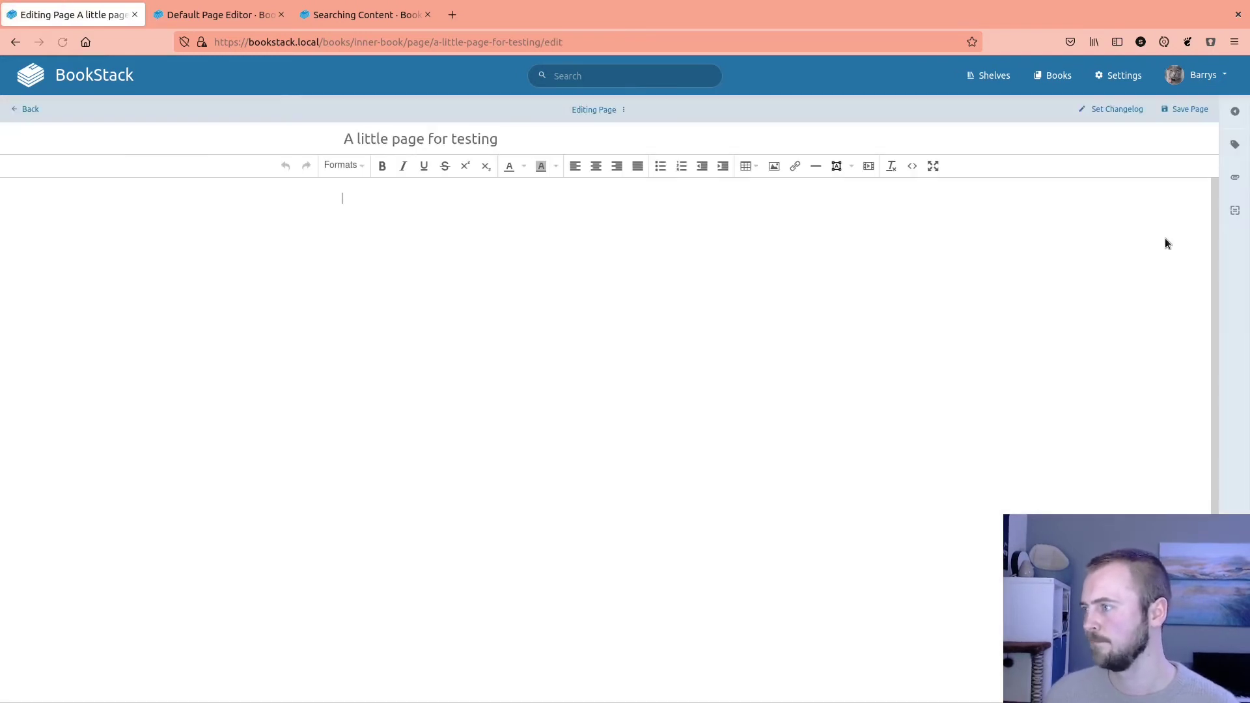
left_click(1235, 213)
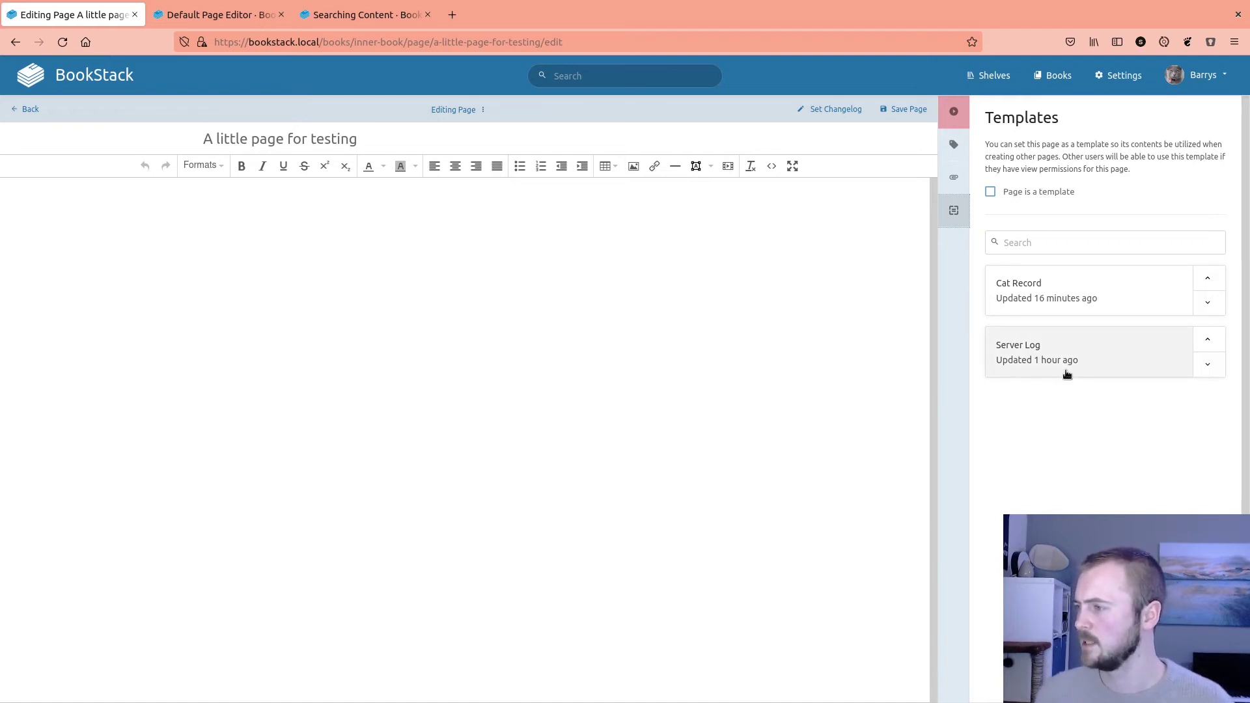
left_click(1070, 288)
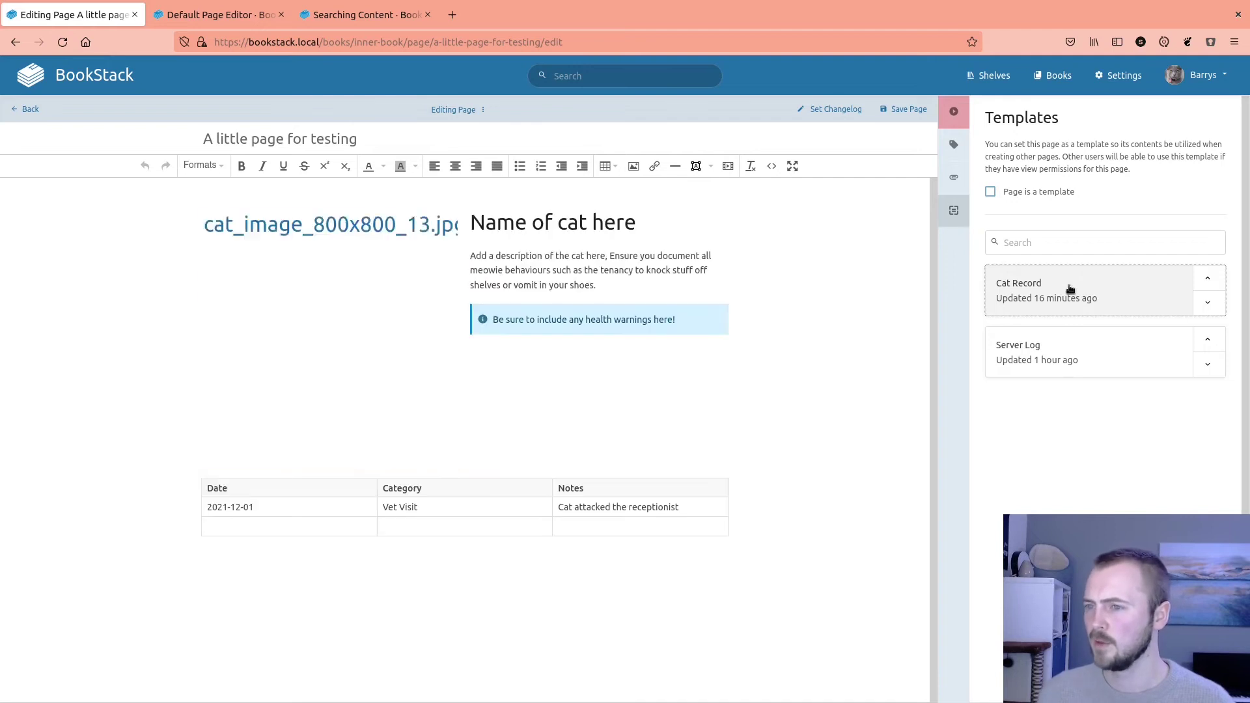
left_click(1049, 357)
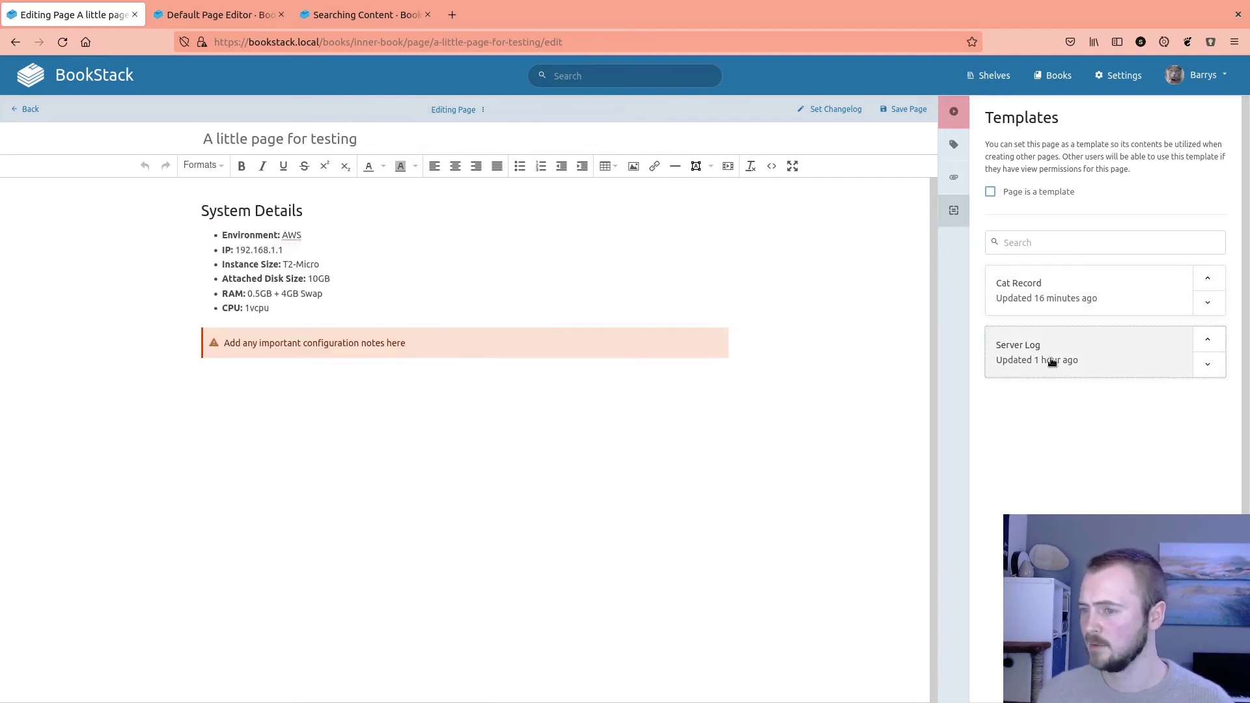
left_click(1065, 281)
left_click(1067, 334)
left_click(1068, 287)
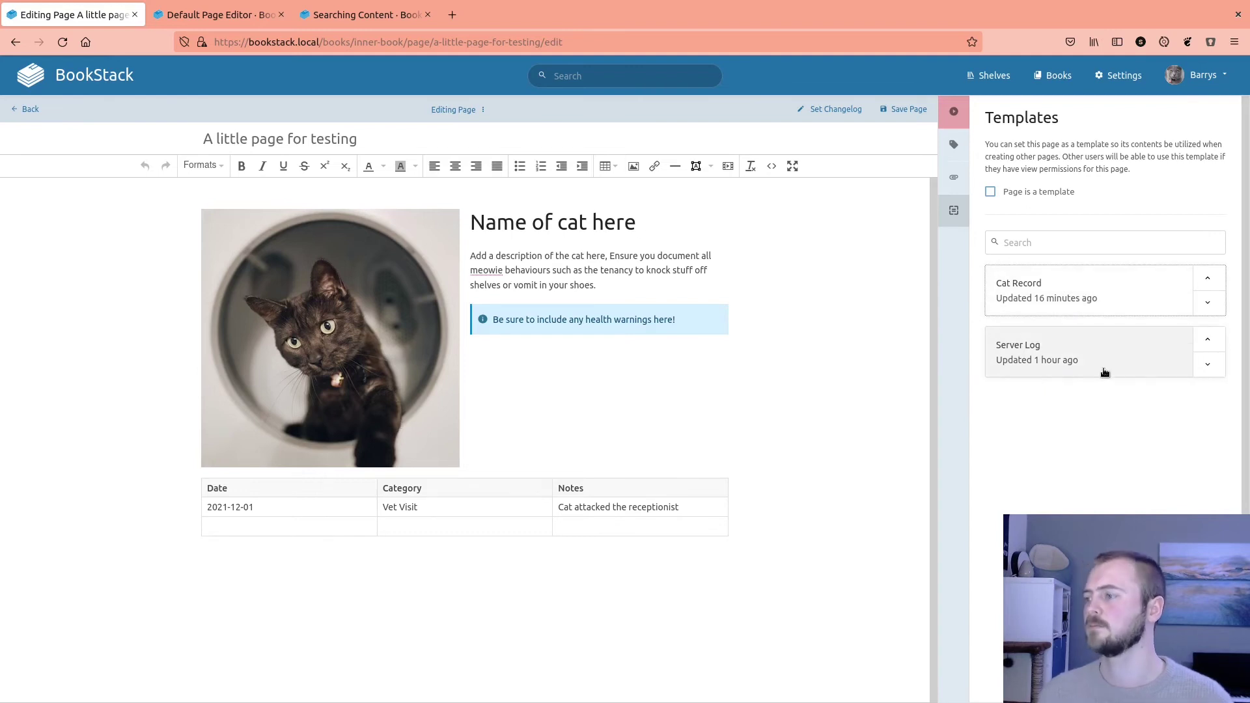
Append the Server Log template to the page and insert a second Cat Record template on an empty line above the "System Details" heading
left_click(1214, 369)
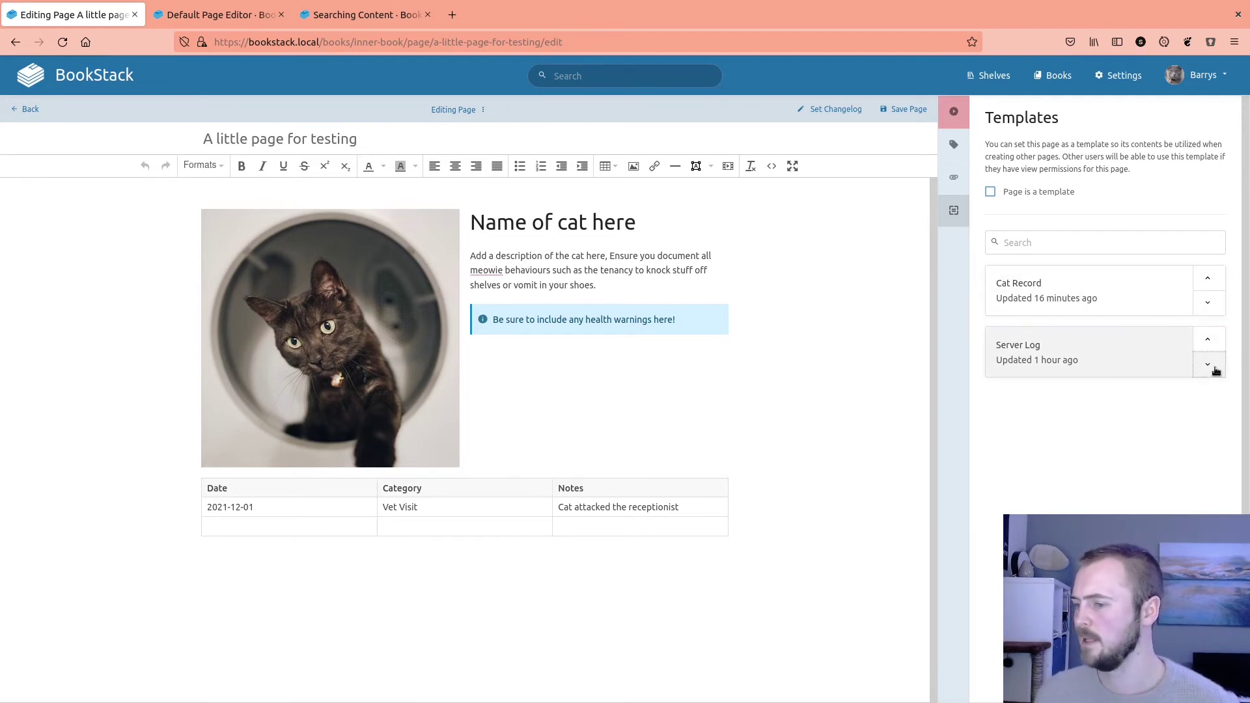
scroll(483, 464, "down", 1)
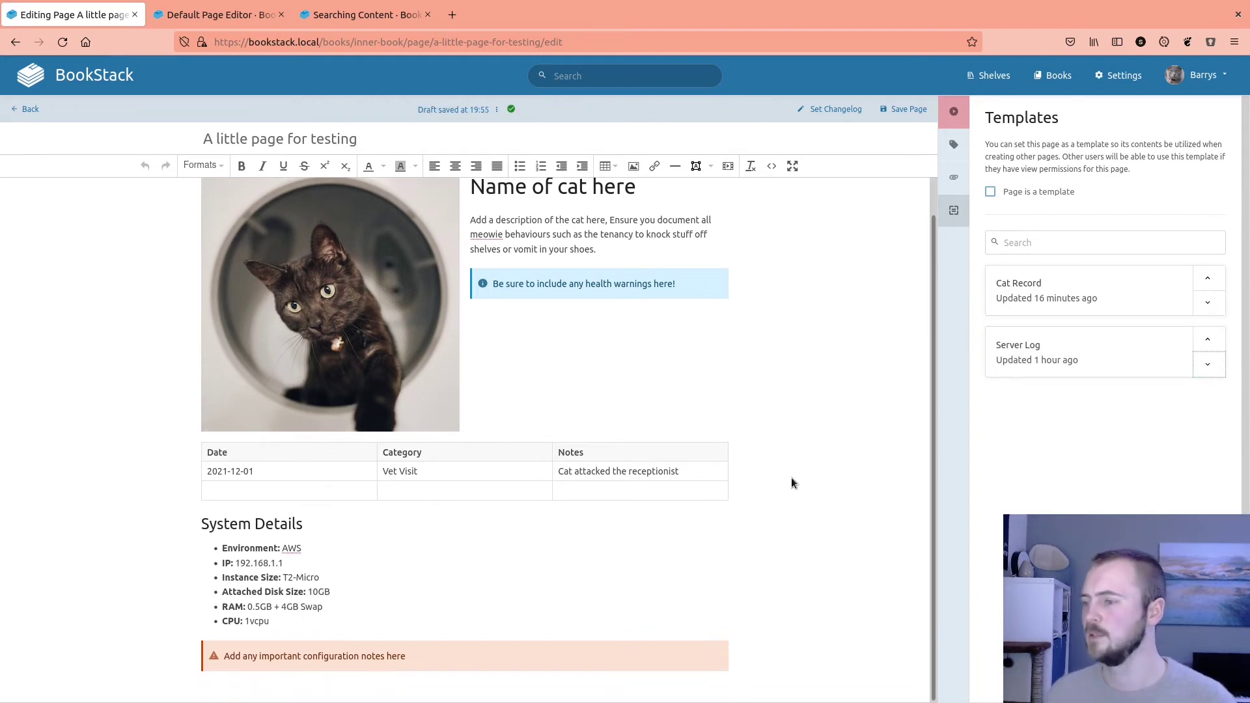
key("Return")
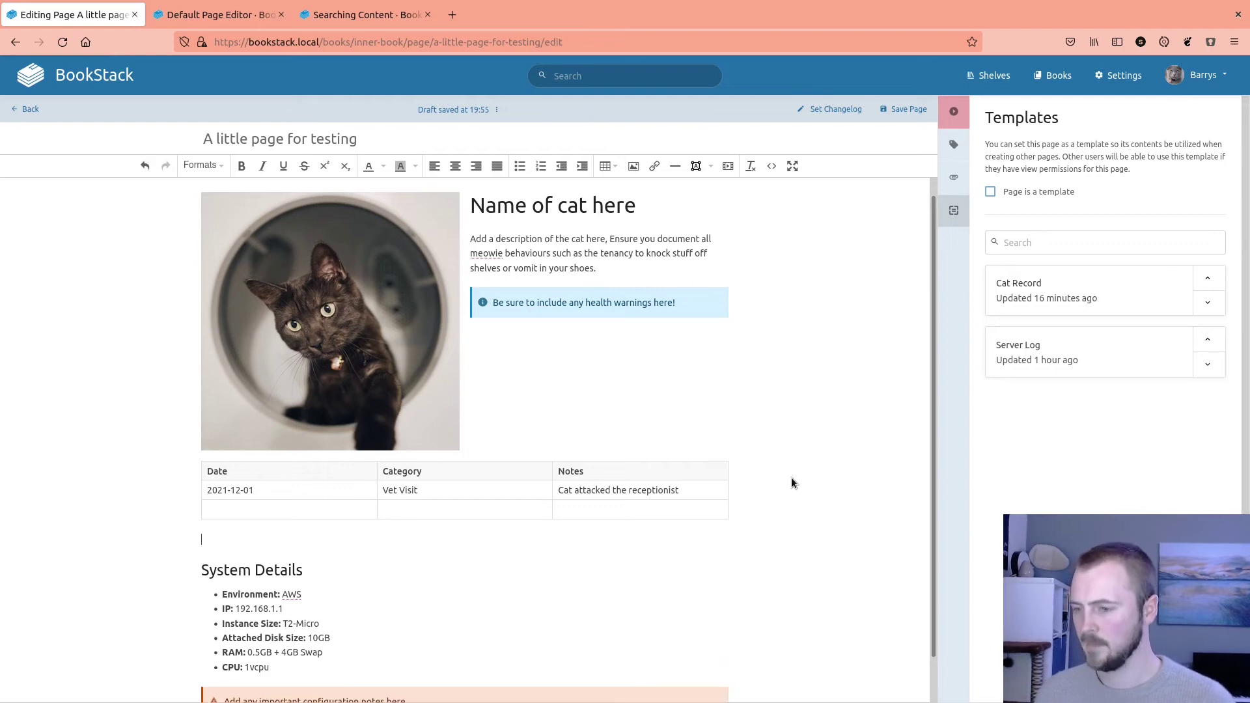
left_click_drag(1069, 285, 231, 550)
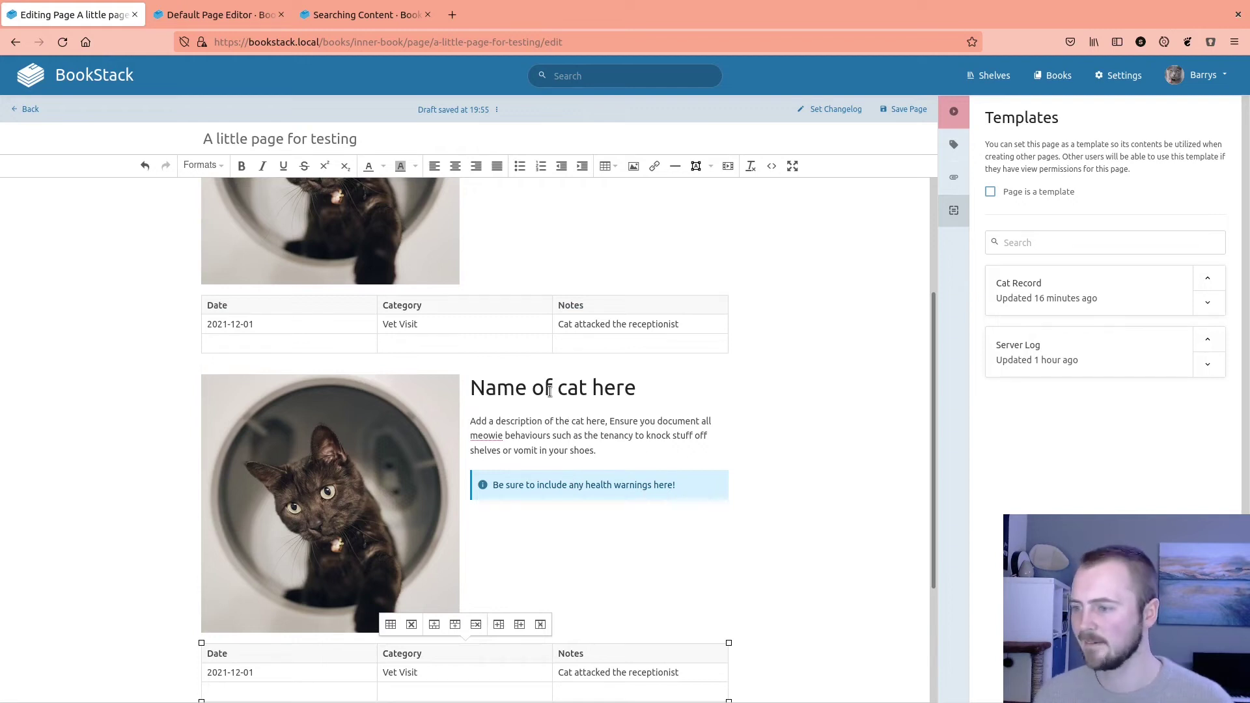
scroll(622, 496, "down", 2)
scroll(619, 493, "up", 2)
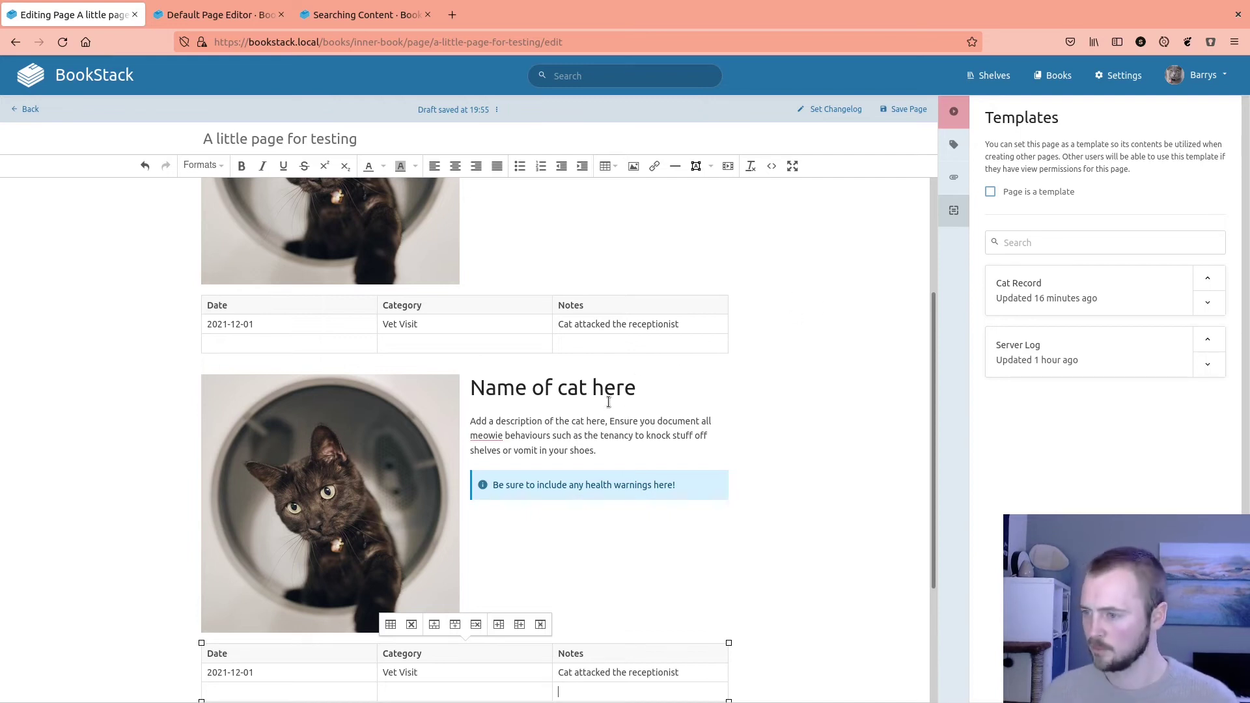
Mark "A little page for testing" as a template and save the page
left_click(991, 193)
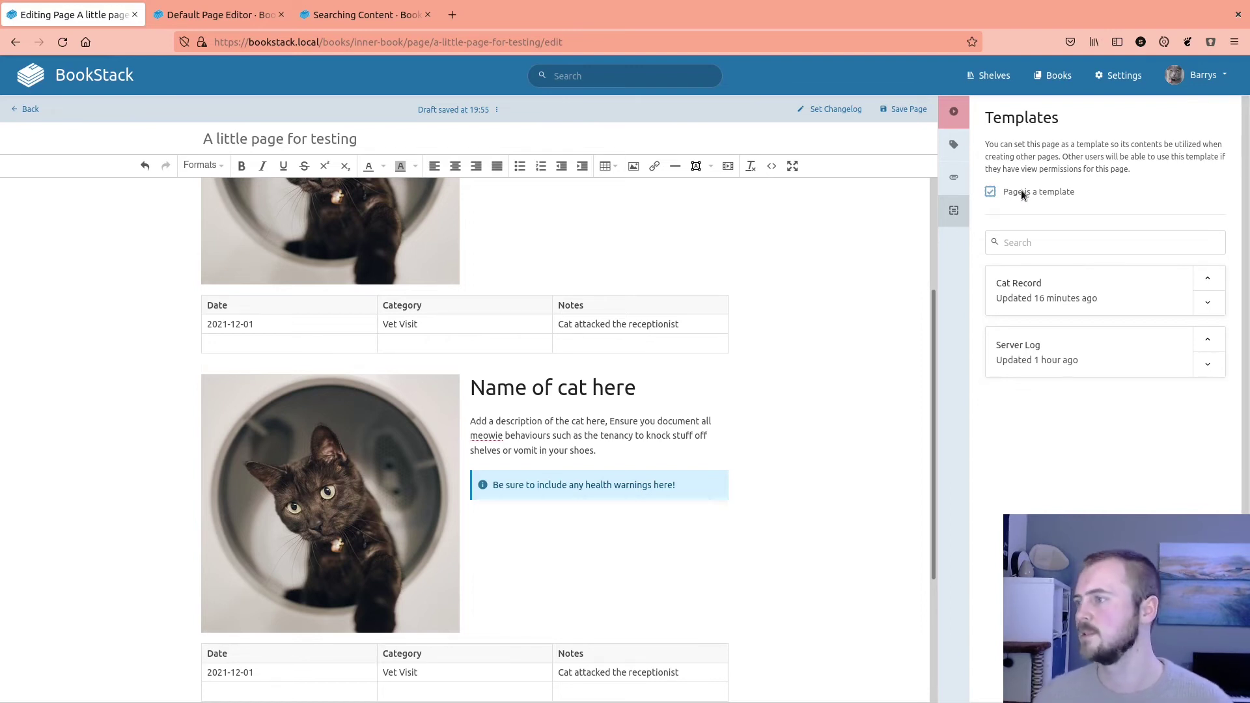
left_click(914, 109)
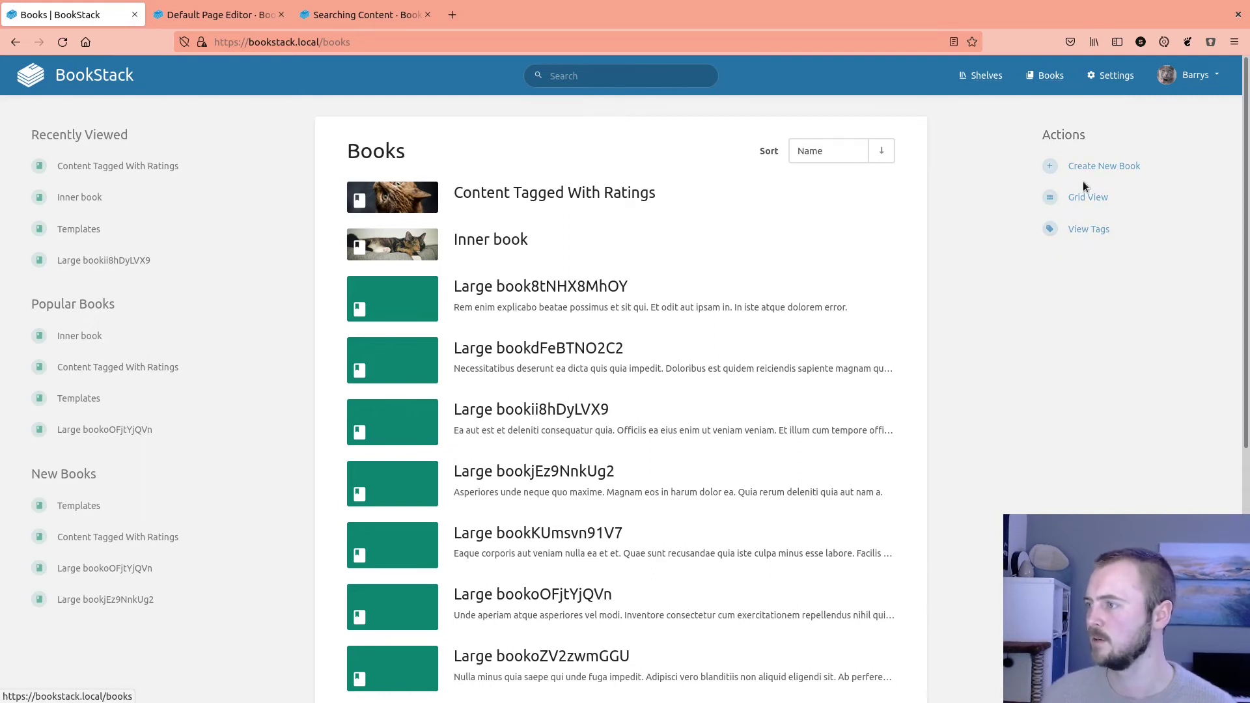
View the overview of all tags used across the content, and open the book "Content Tagged With Ratings"
left_click(1105, 233)
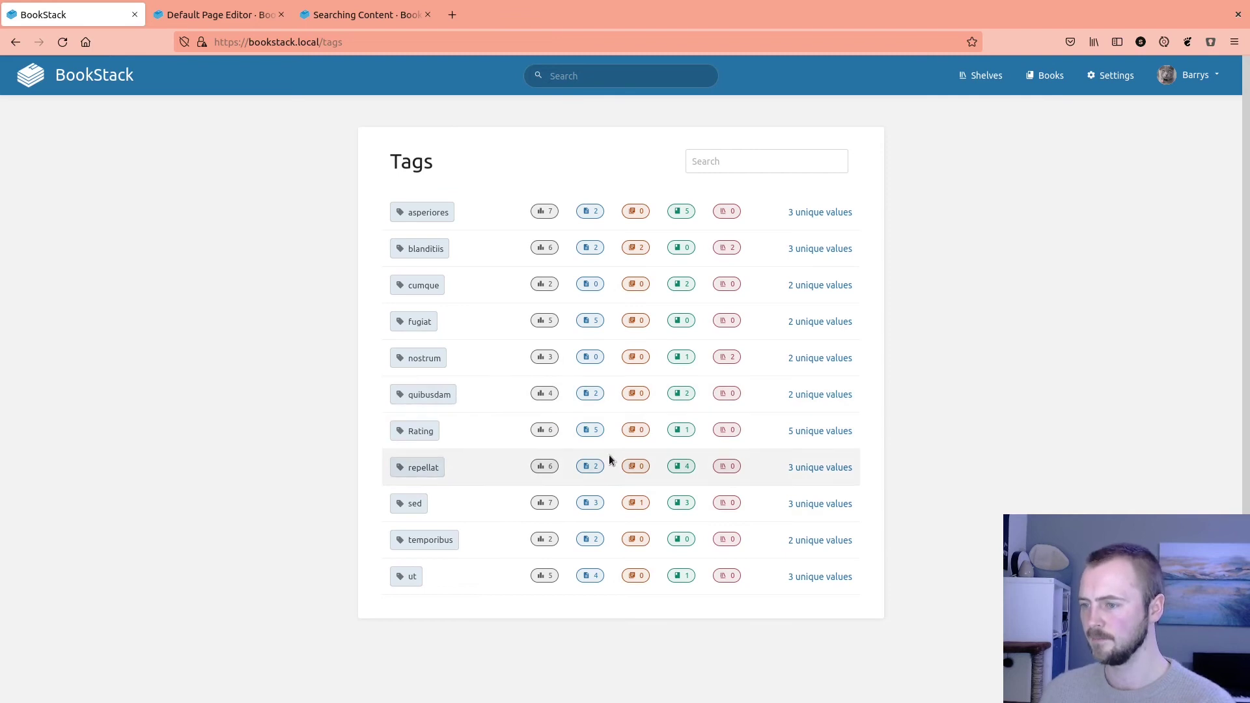
left_click(111, 77)
left_click(597, 216)
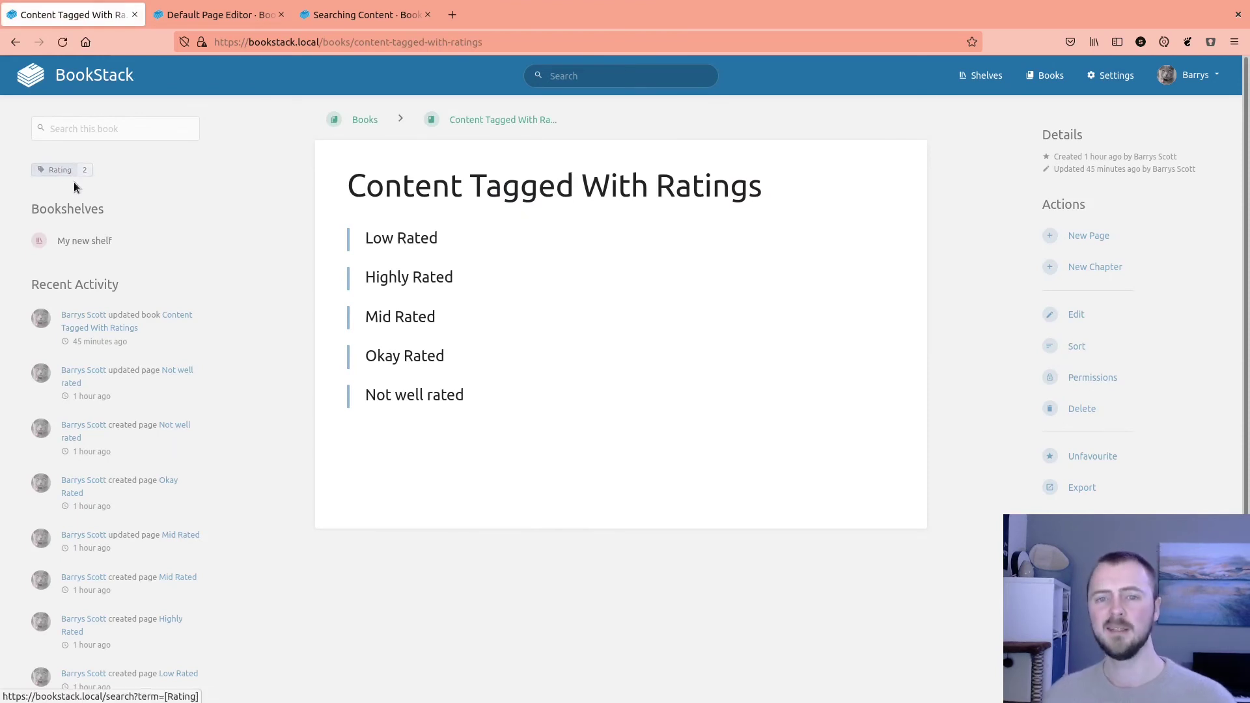
Search for all content with the Rating tag, return to the book, and search for content tagged Rating=2
left_click(74, 181)
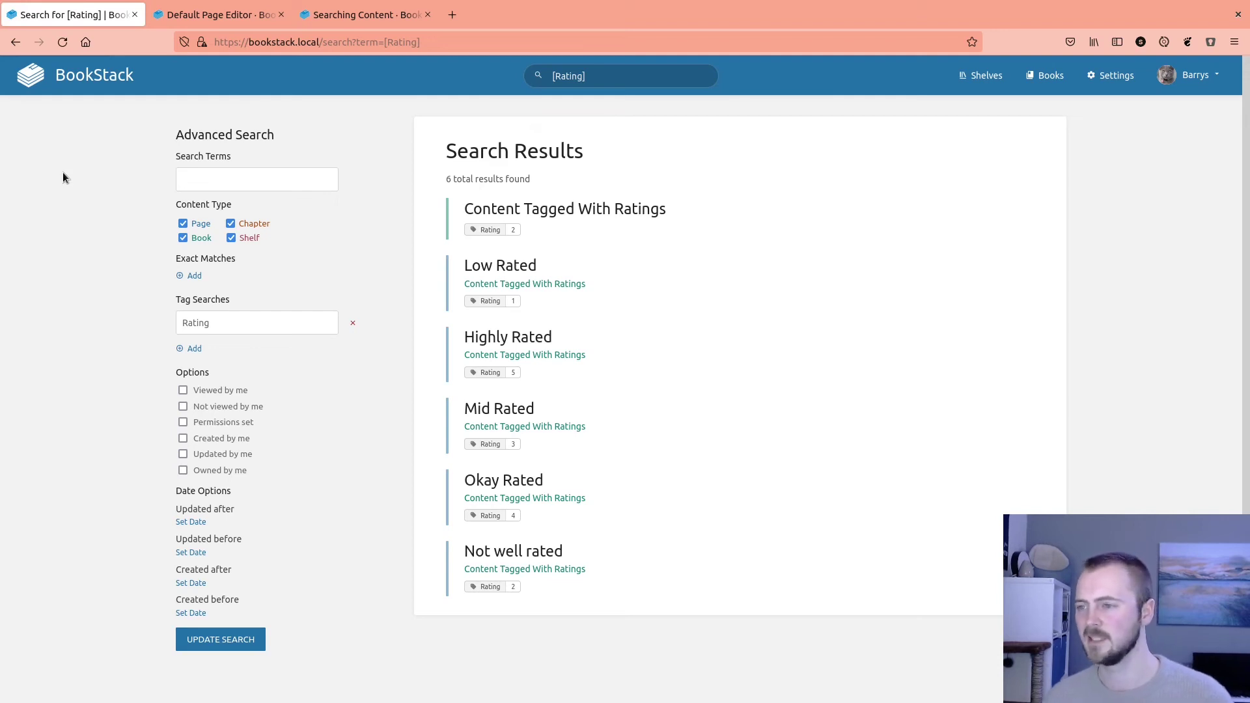
key("alt+Left")
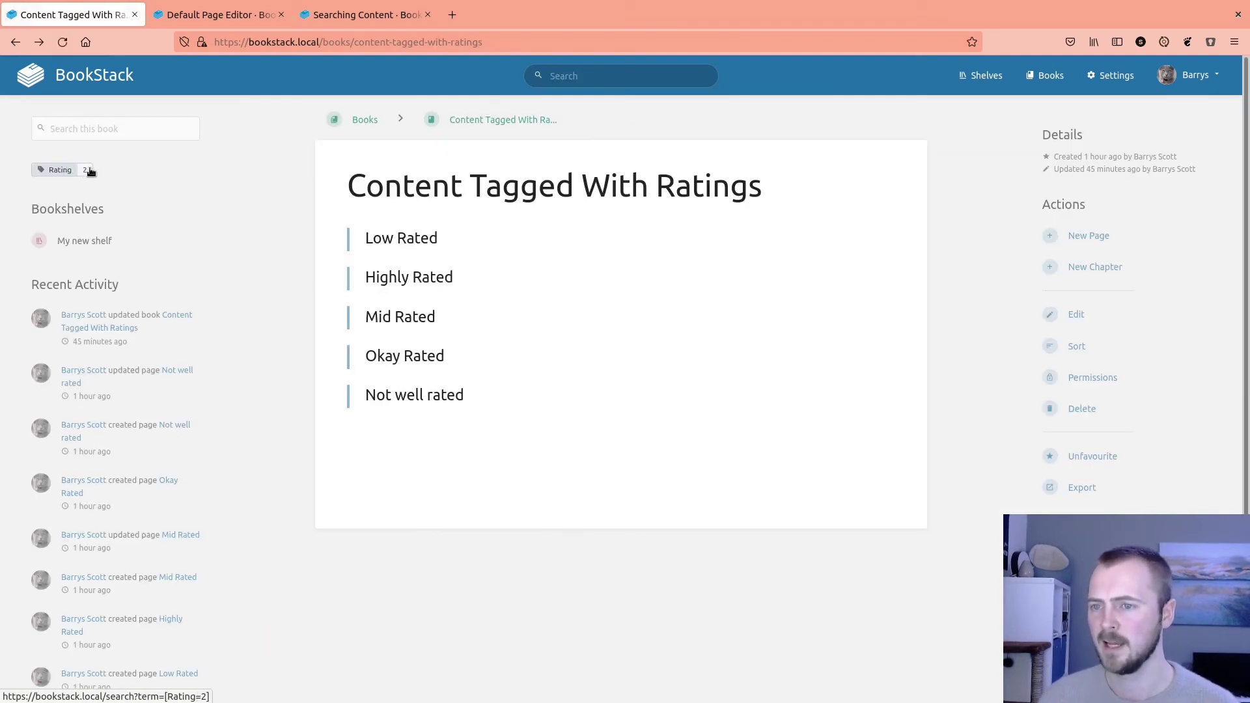
left_click(83, 172)
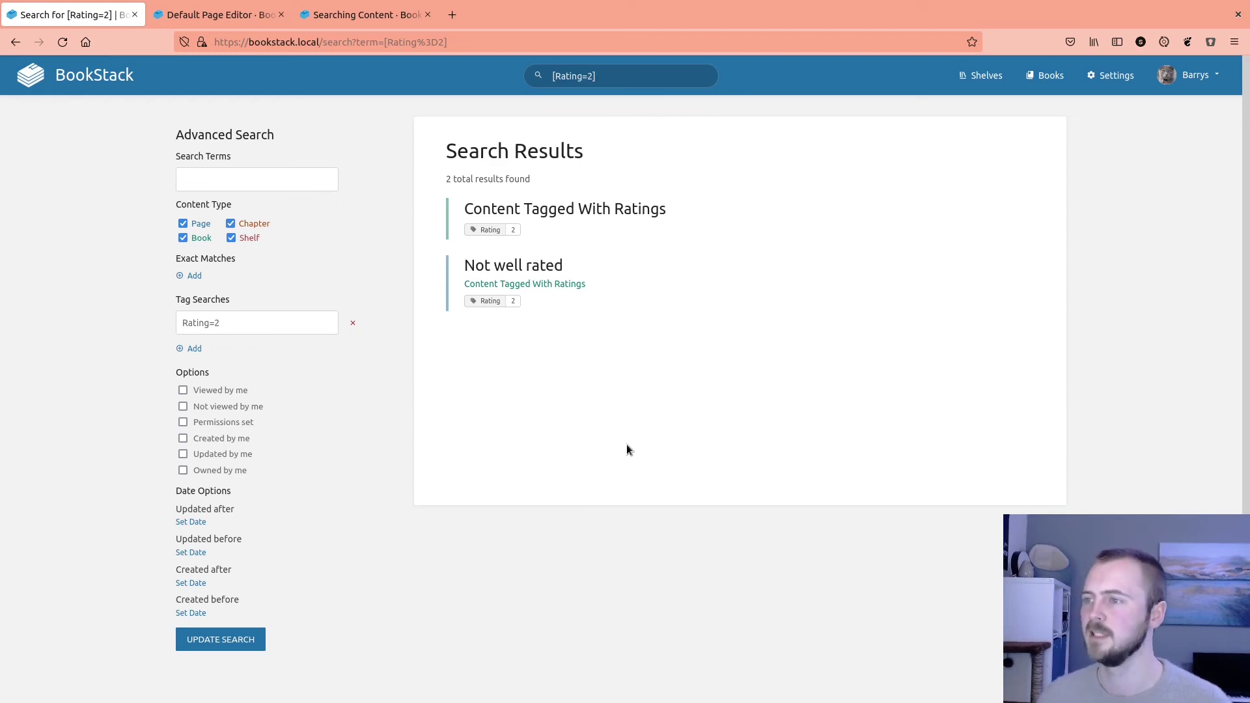
Add a blank extra tag search condition and remove it again
left_click(564, 76)
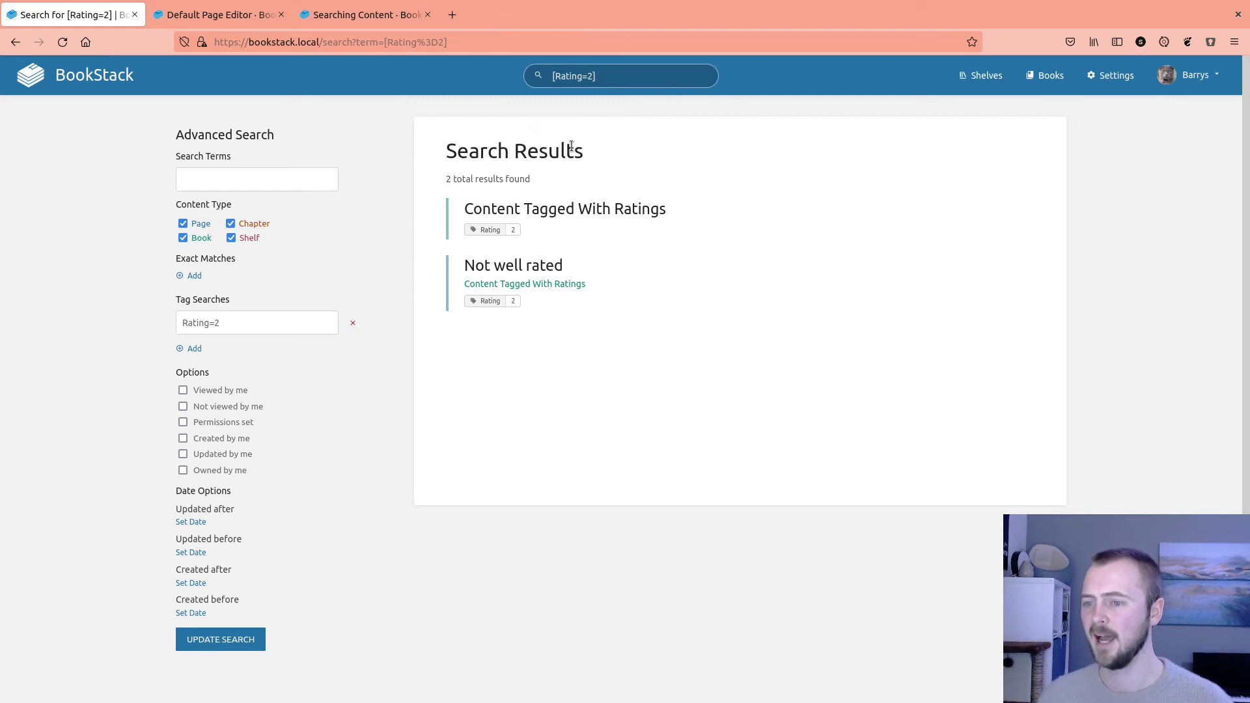
left_click_drag(637, 76, 507, 66)
key("End")
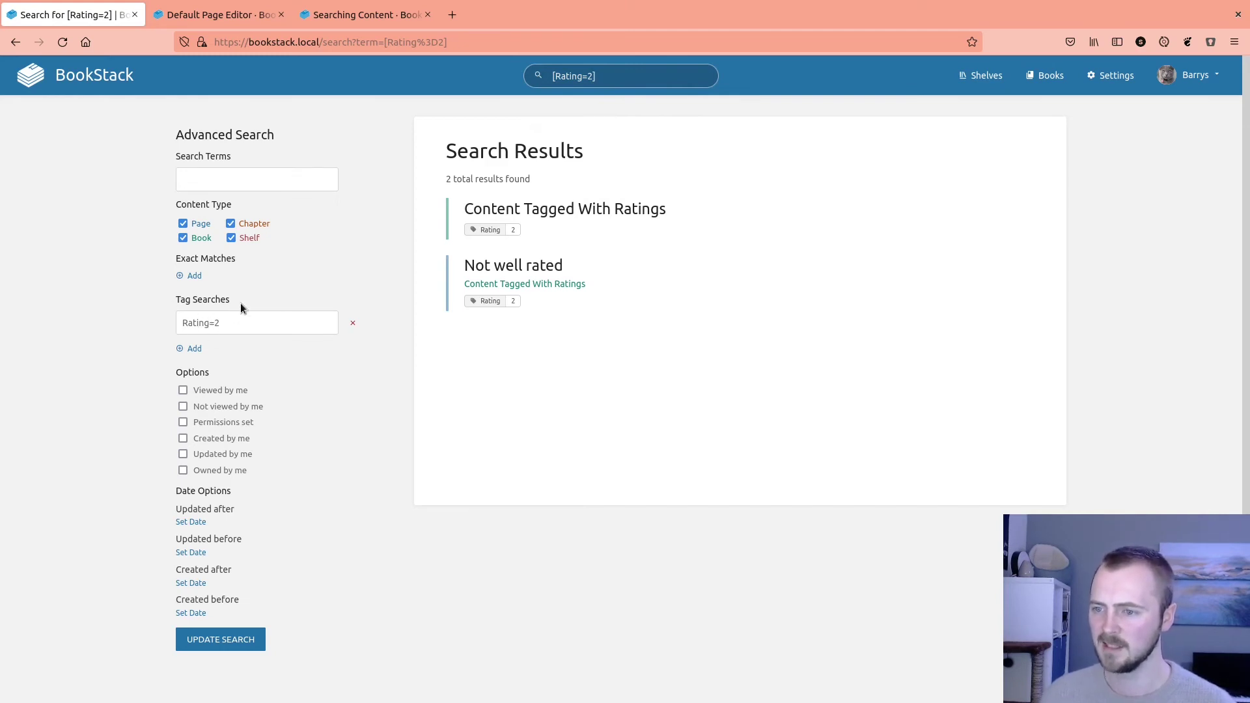
left_click(197, 351)
left_click(353, 357)
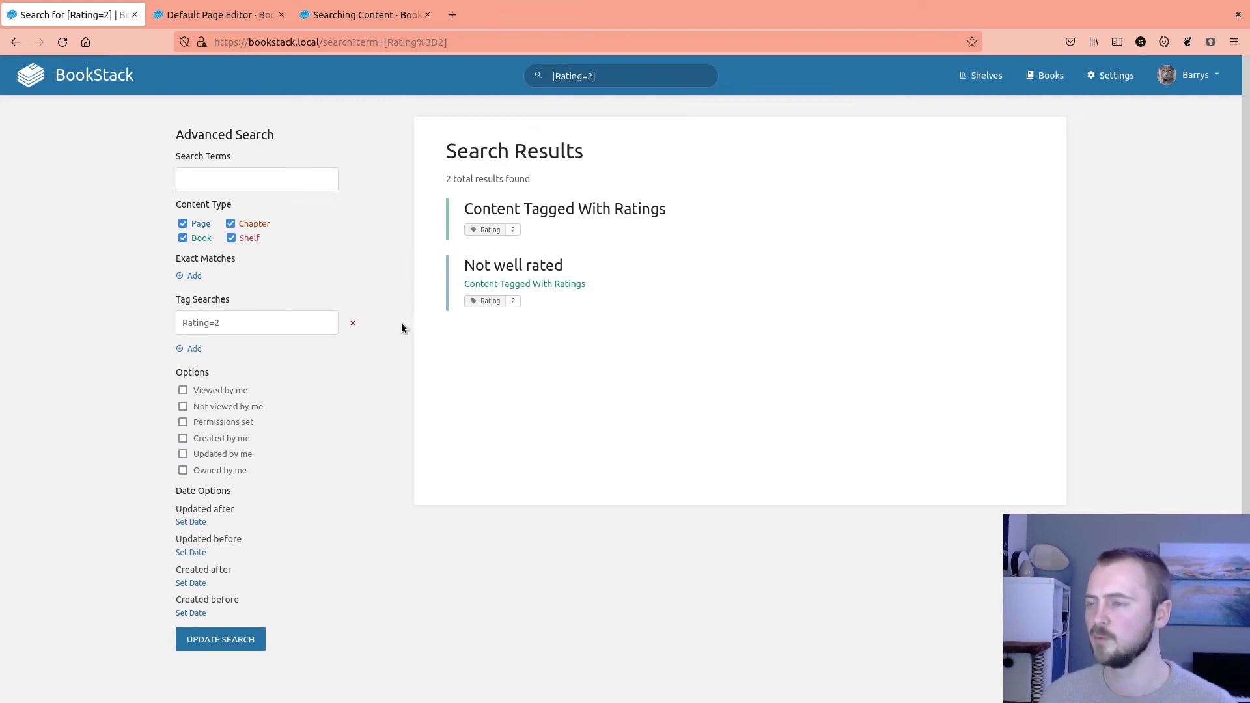
Change the global search query to [Rating!=2] and run it
left_click(588, 75)
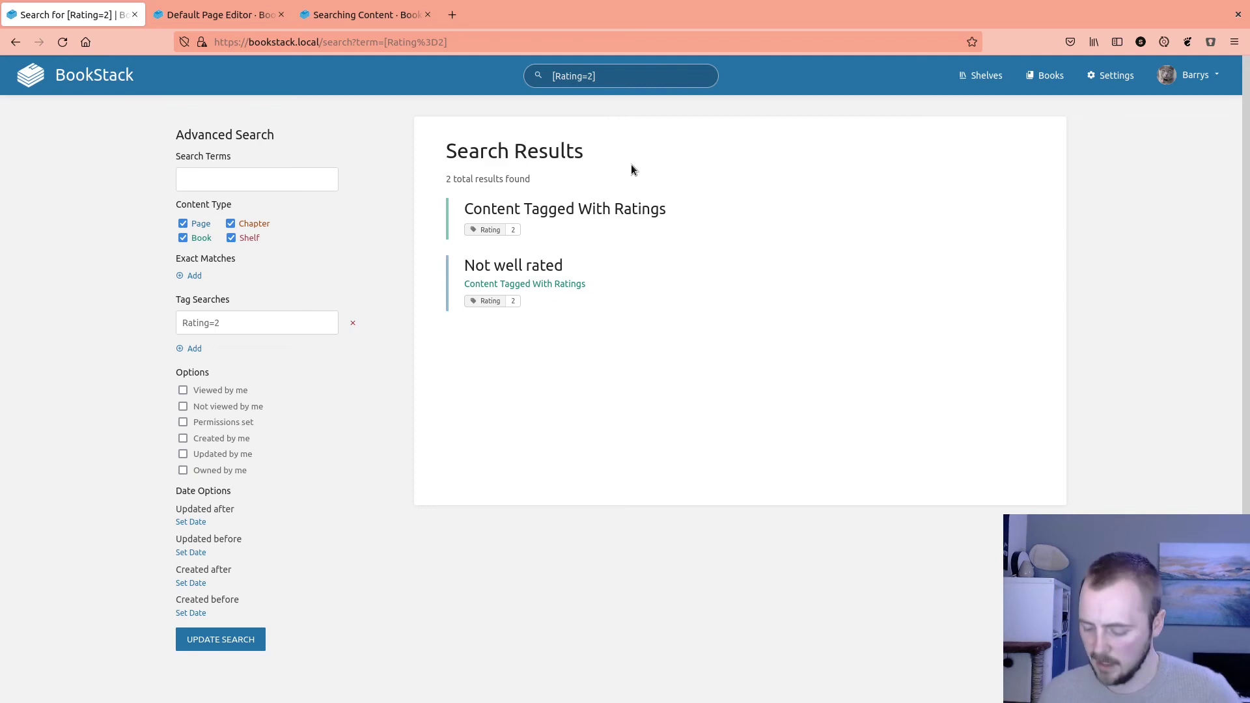
type("!")
key("Return")
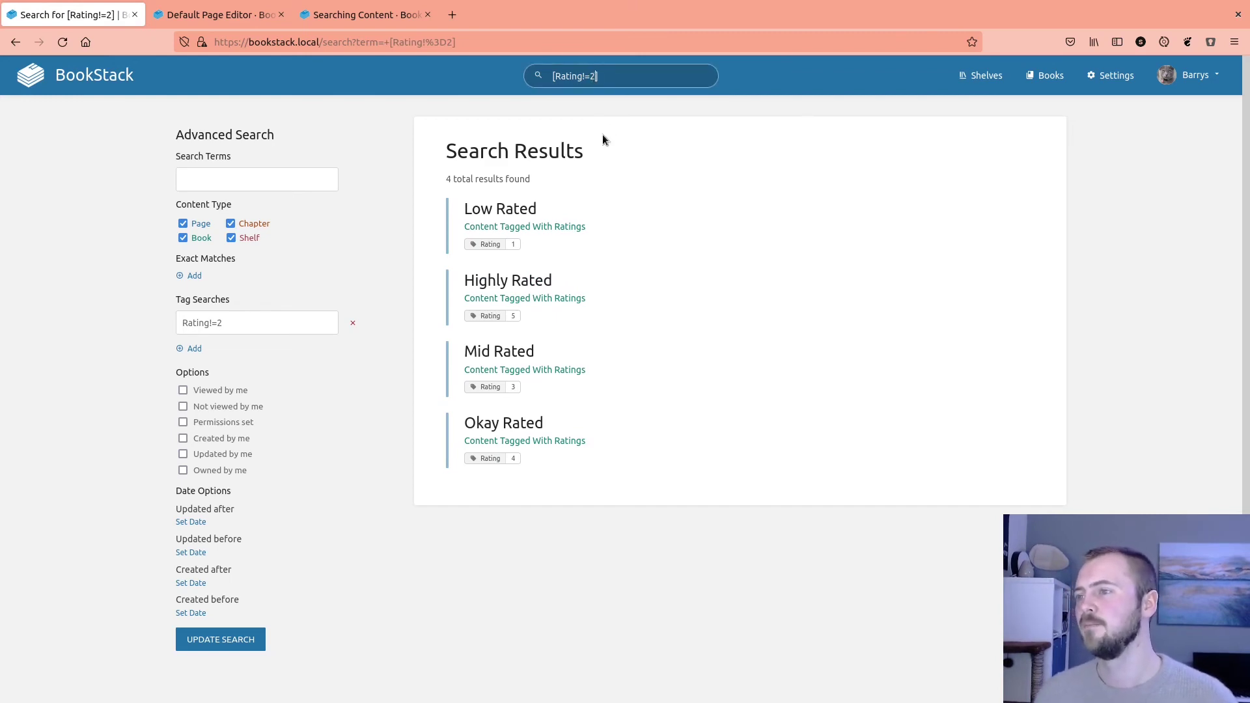
Replace the comparison operator in the global tag query so it reads [Rating>=2] and run the search
key("shift+Left")
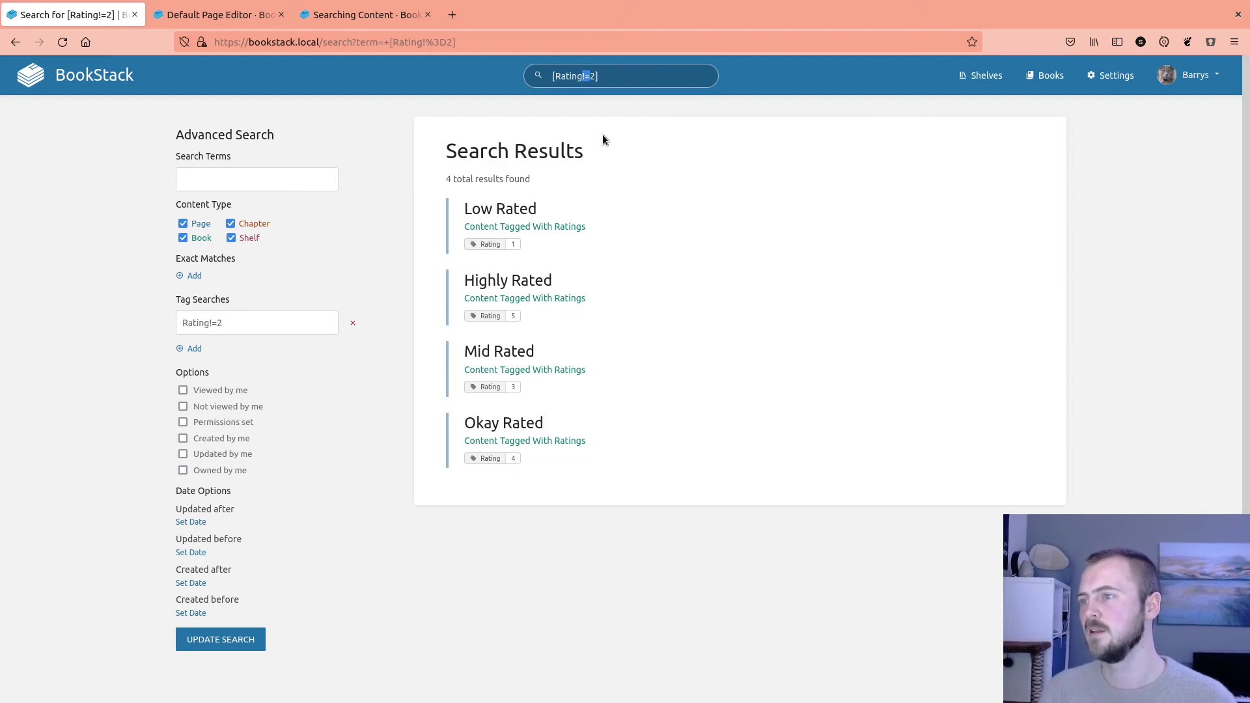
key("BackSpace")
type(">=")
key("Return")
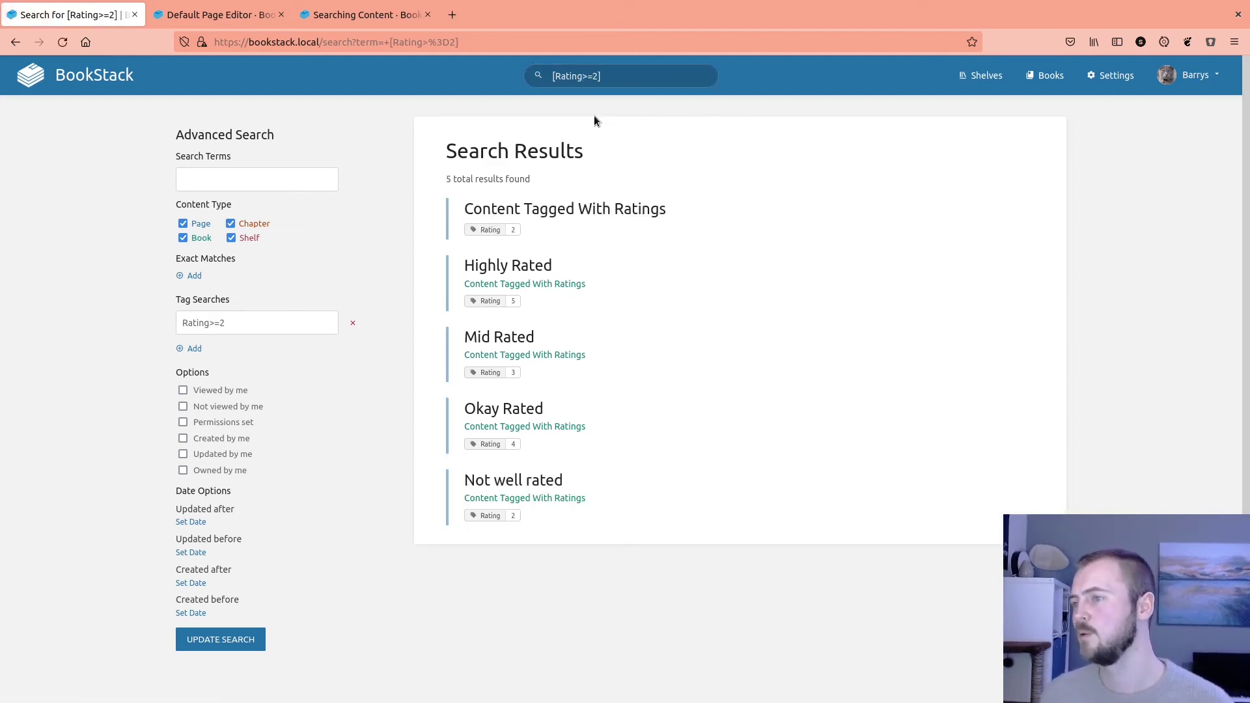
Search globally for content with a rating of at most 2, using the query [Rating<=2]
left_click(594, 74)
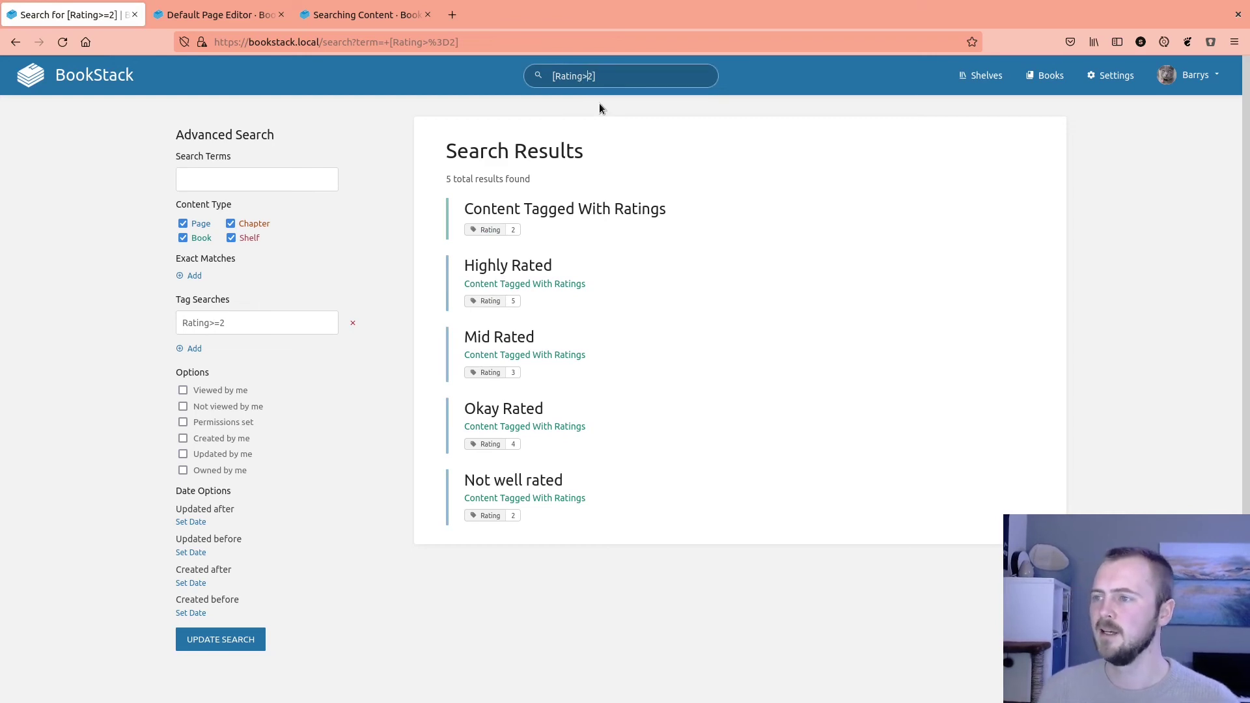
type("<=")
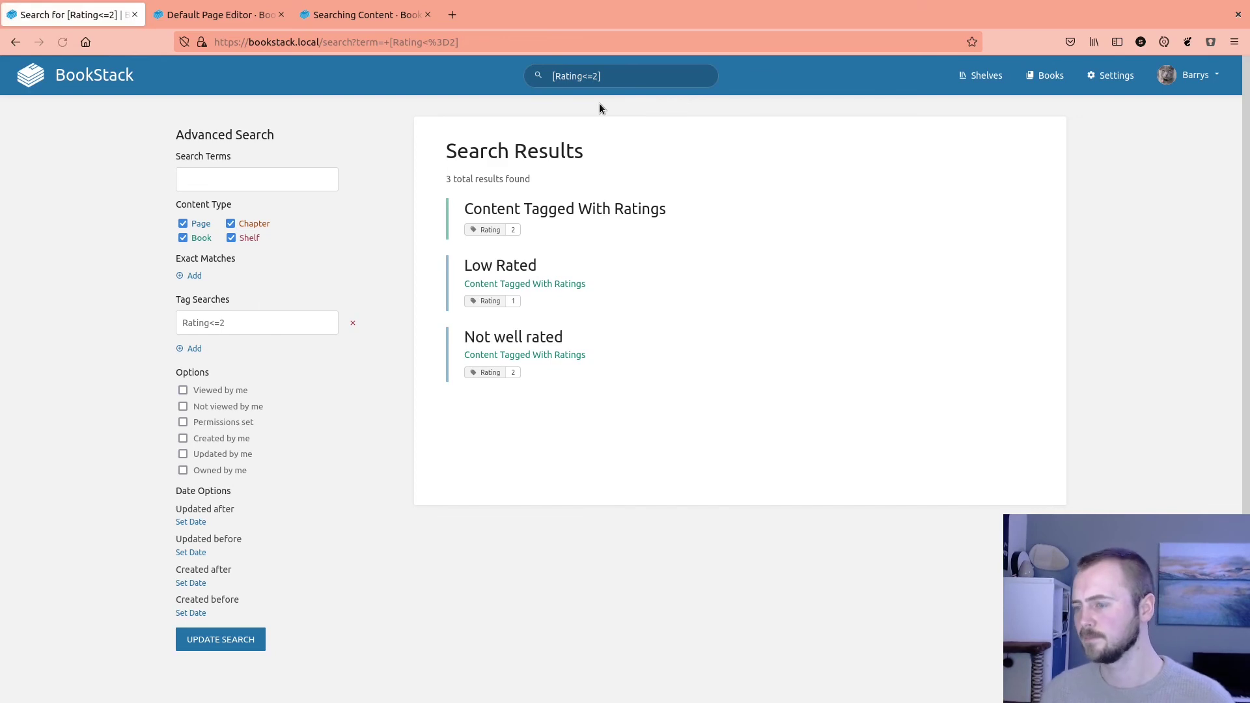
left_click(594, 76)
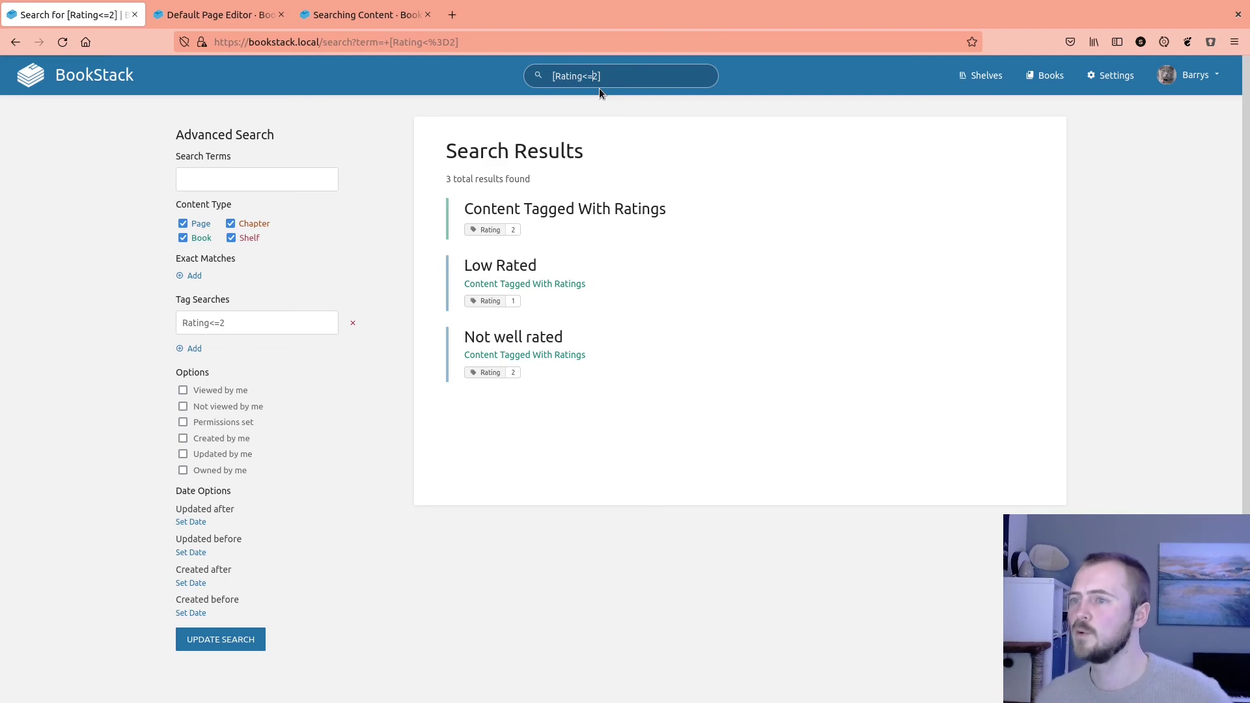
Review the advanced search syntax in the "Searching Content" documentation, including the operators for tag searches
left_click(349, 24)
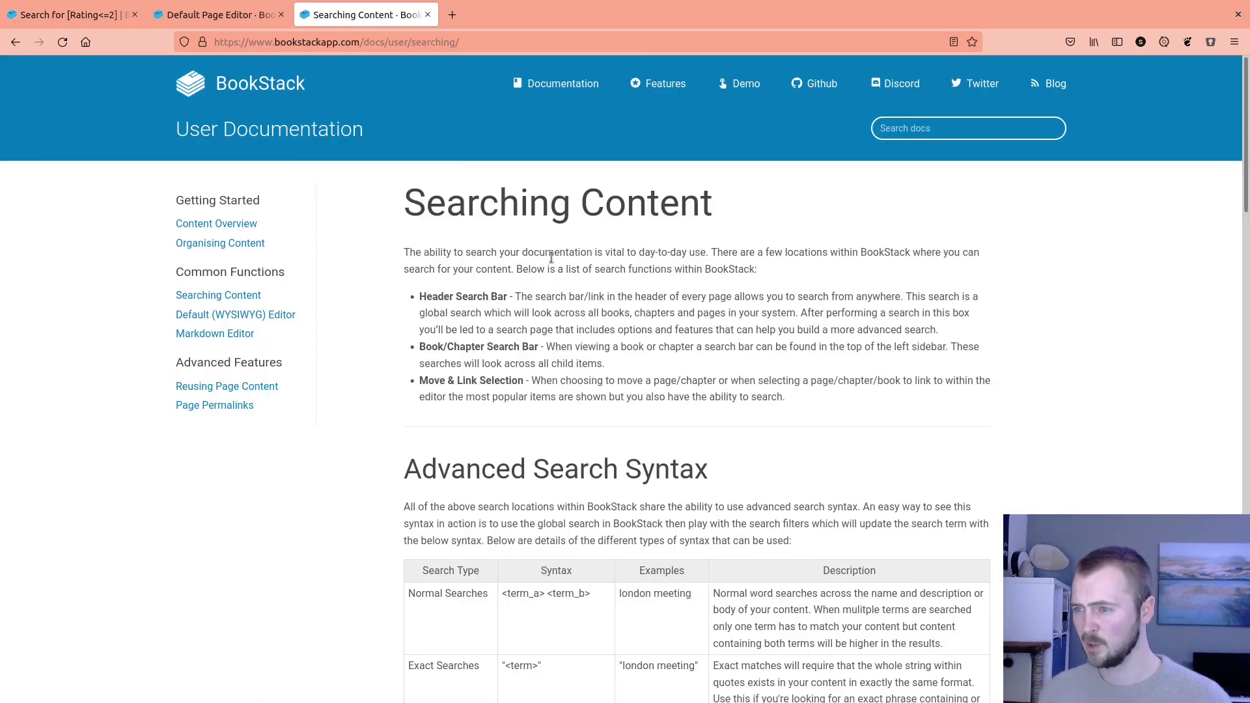
scroll(559, 221, "down", 2)
scroll(560, 219, "down", 2)
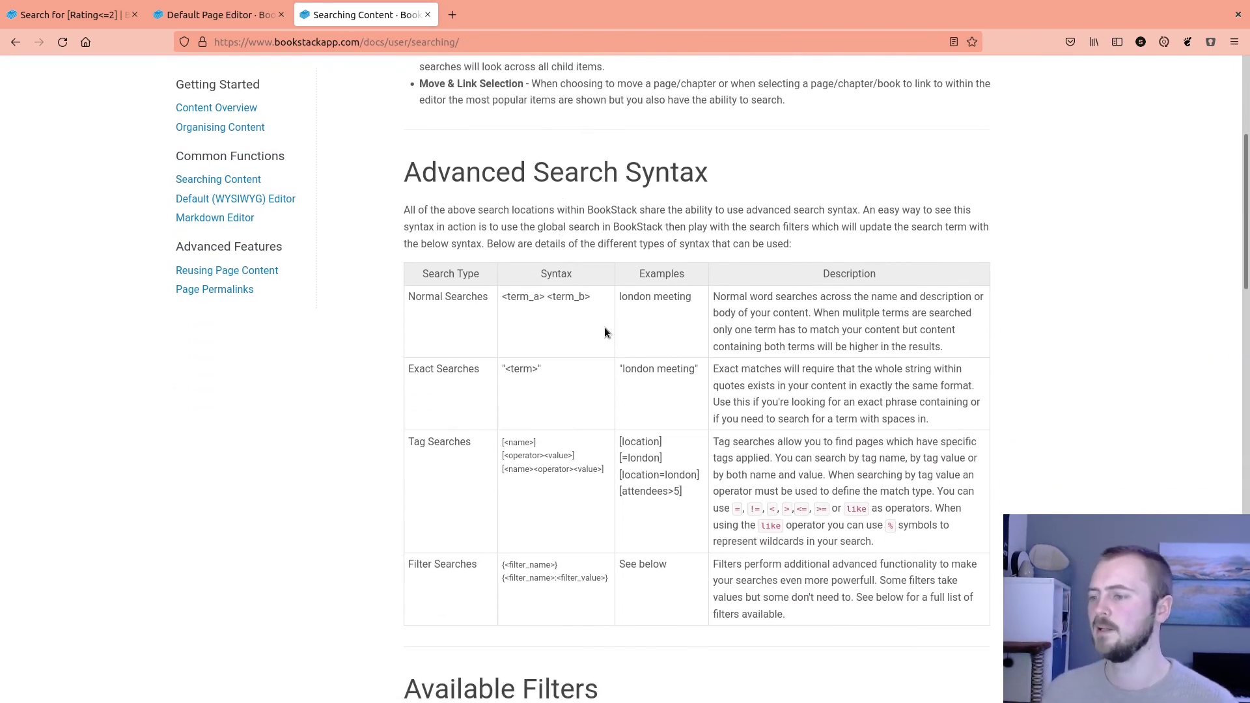
scroll(615, 307, "down", 2)
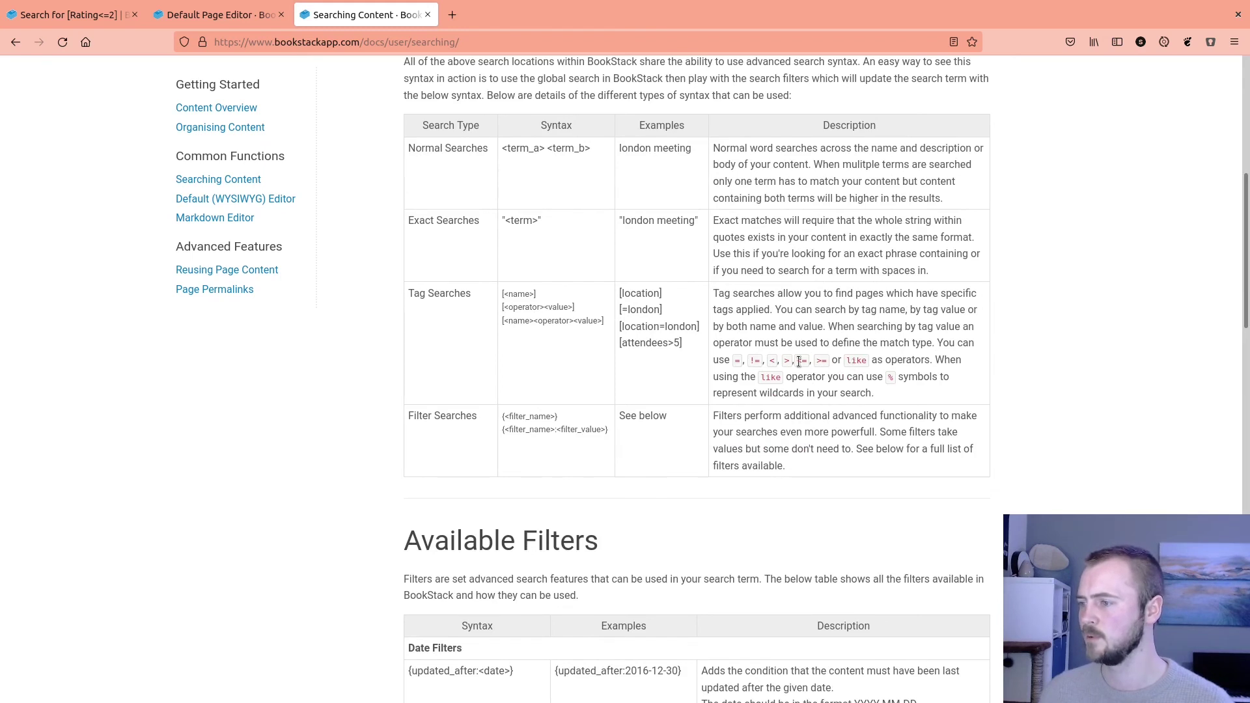
scroll(775, 366, "down", 1)
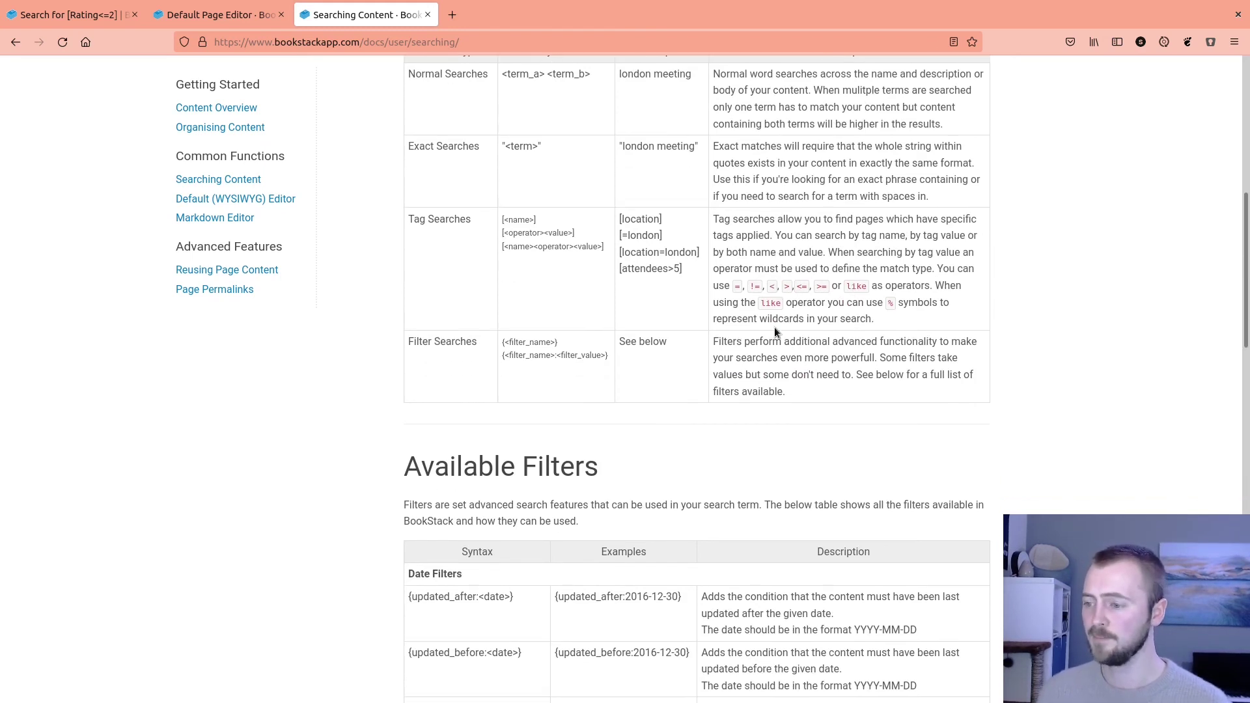
scroll(760, 320, "down", 2)
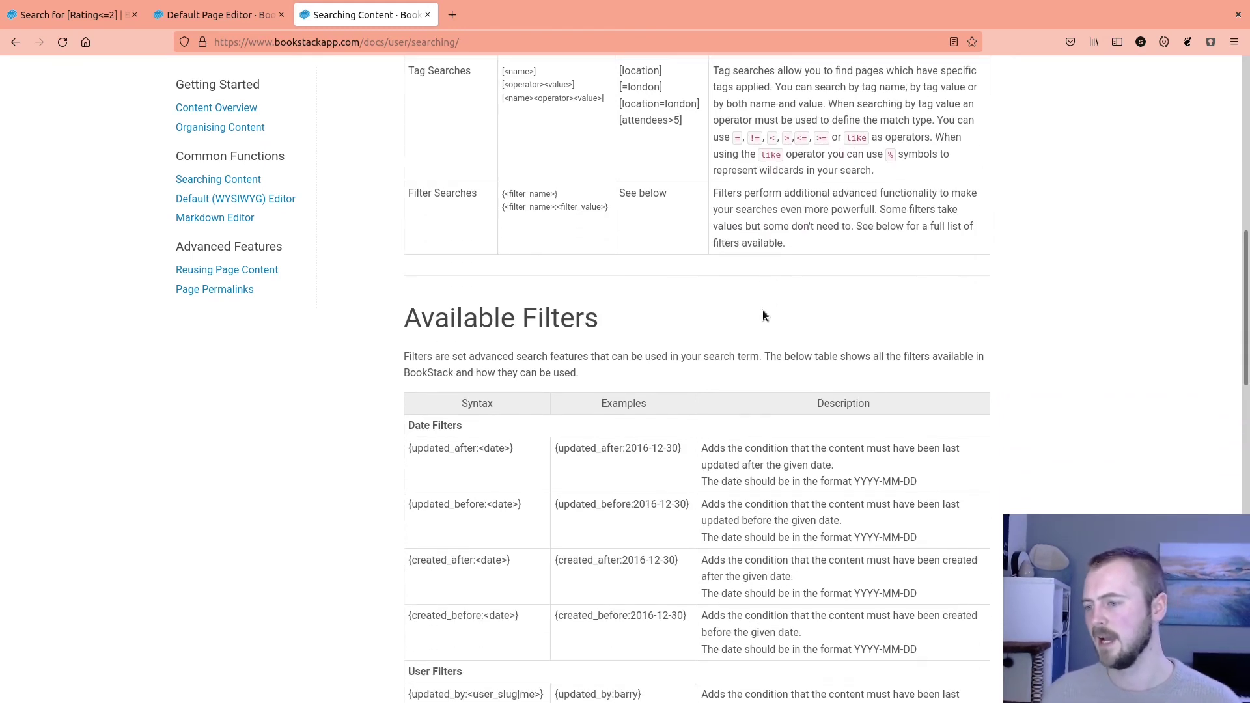
scroll(761, 317, "down", 2)
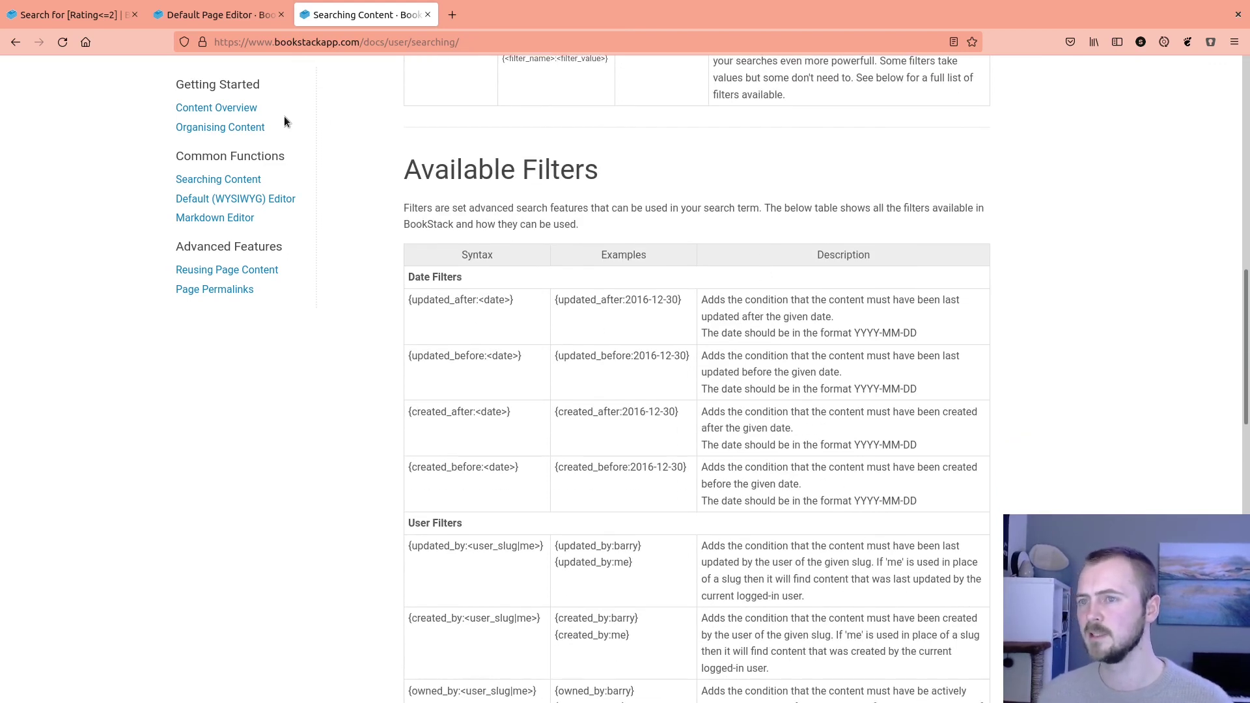
Compare the advanced search options on the results page with the user, content and option filters described in the "Searching Content" documentation
left_click(116, 9)
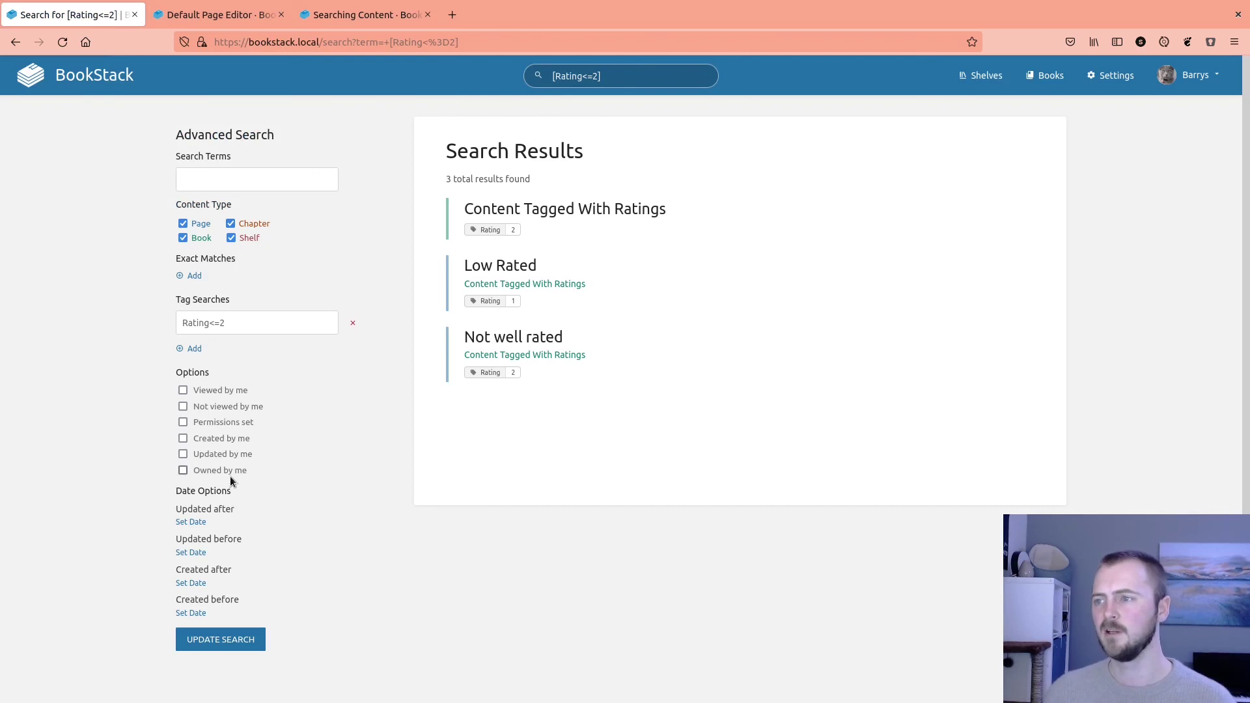
left_click(247, 13)
left_click(363, 7)
scroll(595, 394, "down", 5)
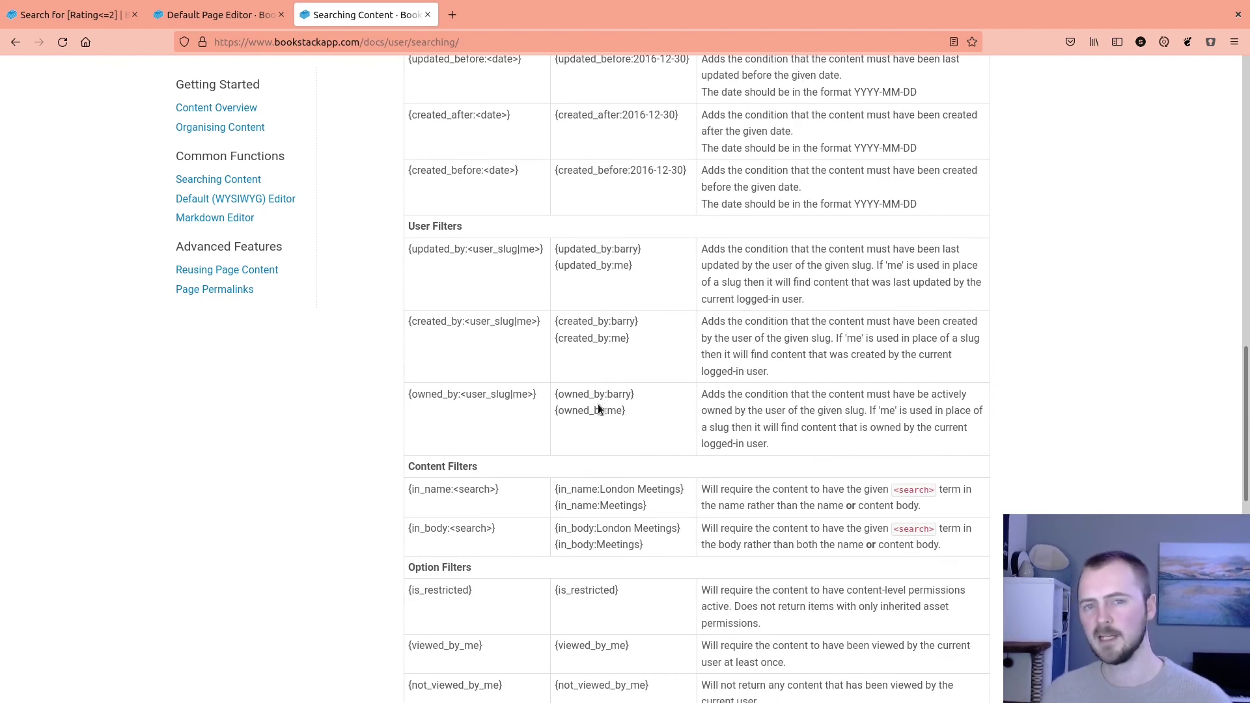
scroll(598, 409, "down", 4)
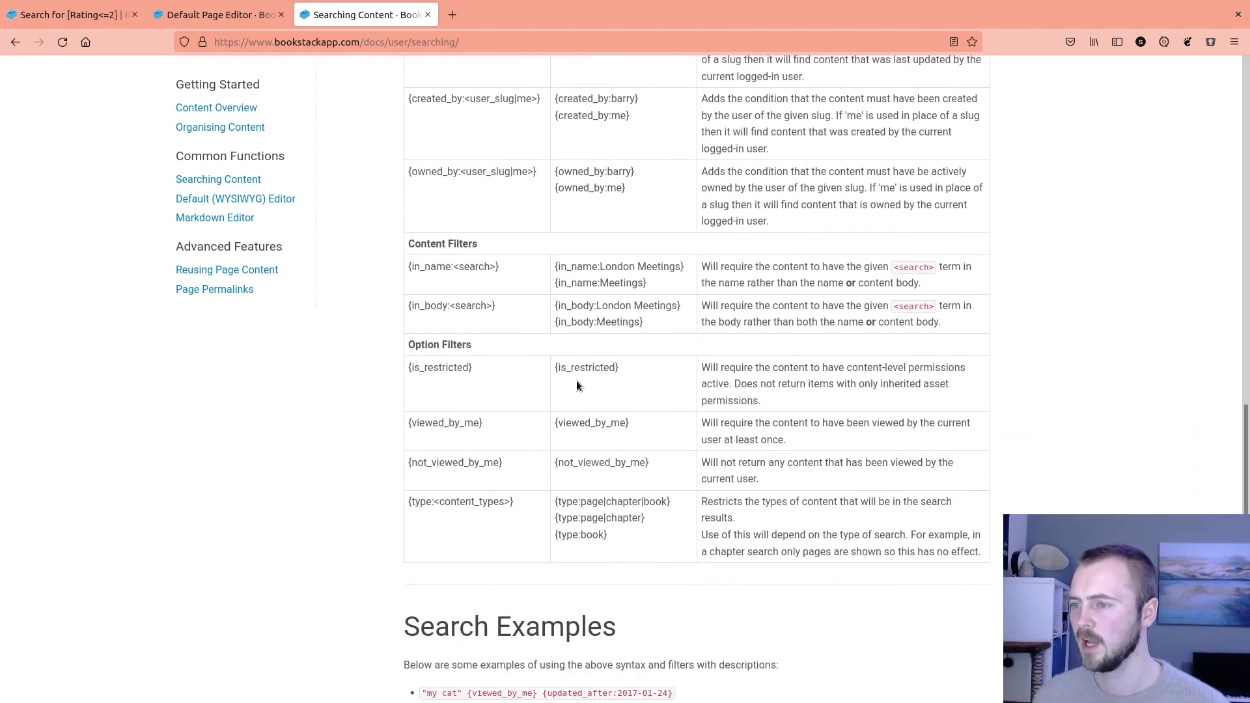
scroll(576, 385, "up", 1)
left_click_drag(410, 340, 451, 344)
left_click(439, 350)
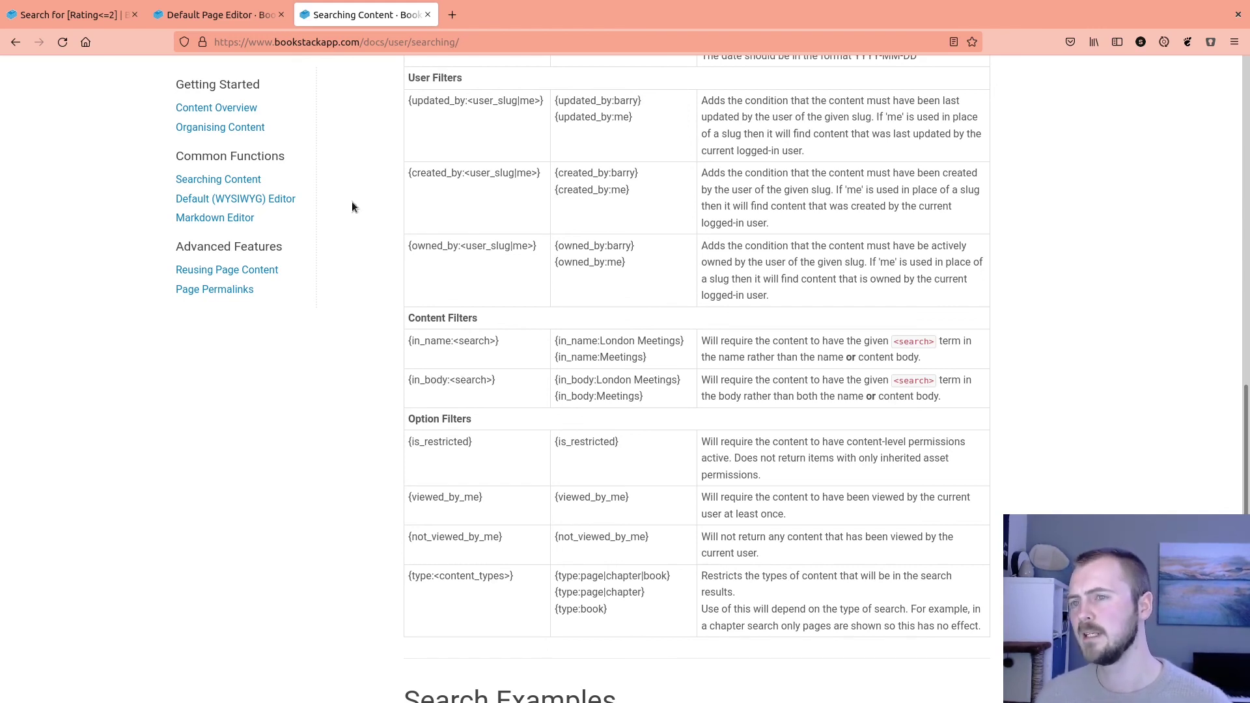
Return to the search results and copy the [Rating<=2] query from the global search
left_click(108, 12)
left_click(648, 74)
triple_click(647, 75)
key("ctrl+c")
left_click(690, 549)
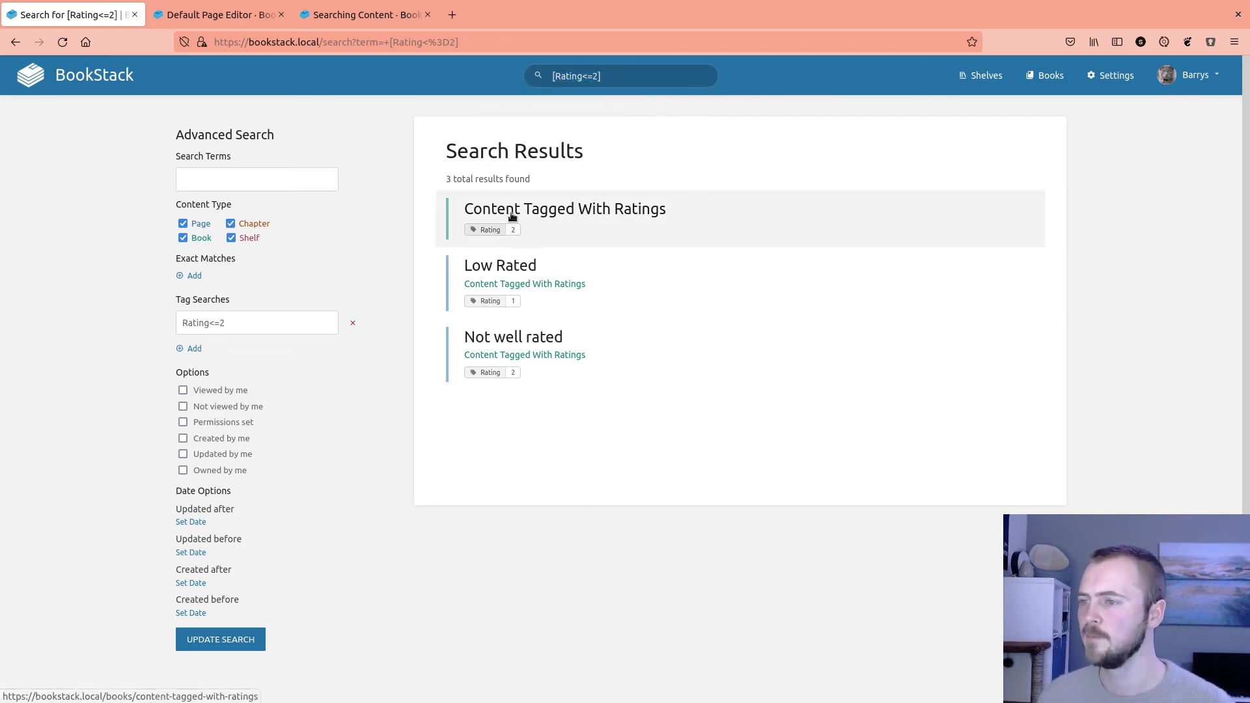
Search within the book "Content Tagged With Ratings" using the copied query [Rating<=2], and clear the search
left_click(606, 213)
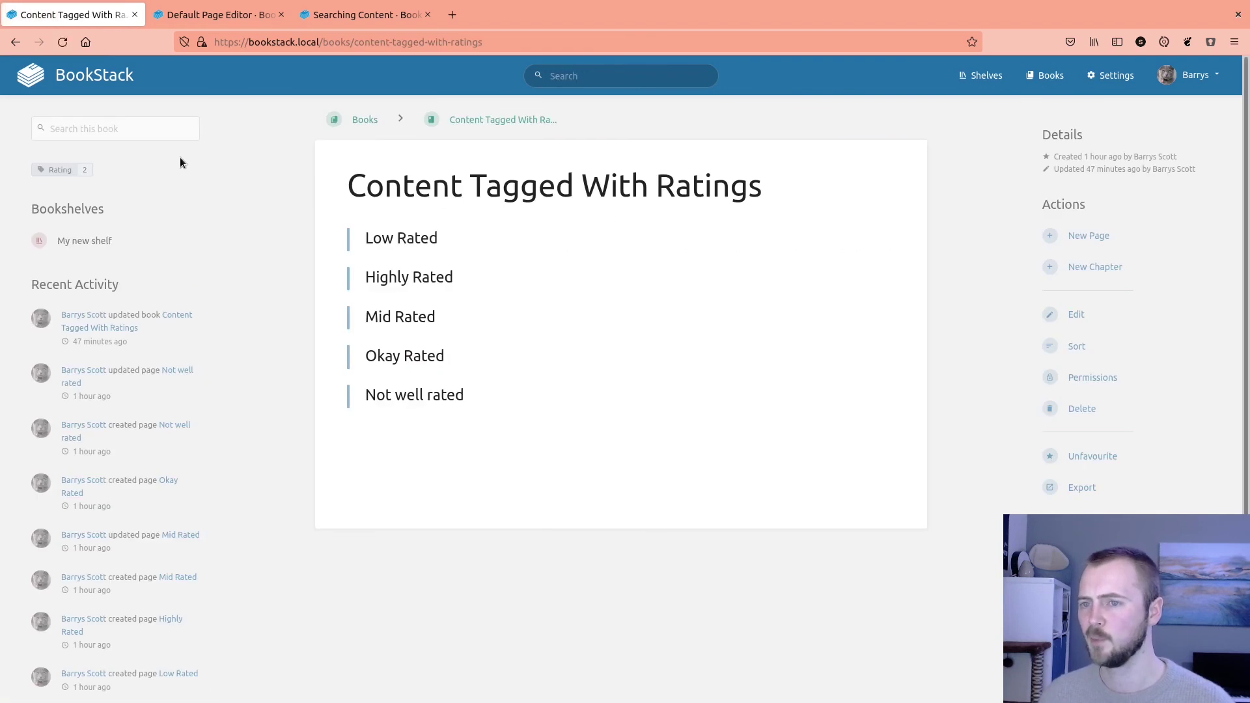
left_click(133, 127)
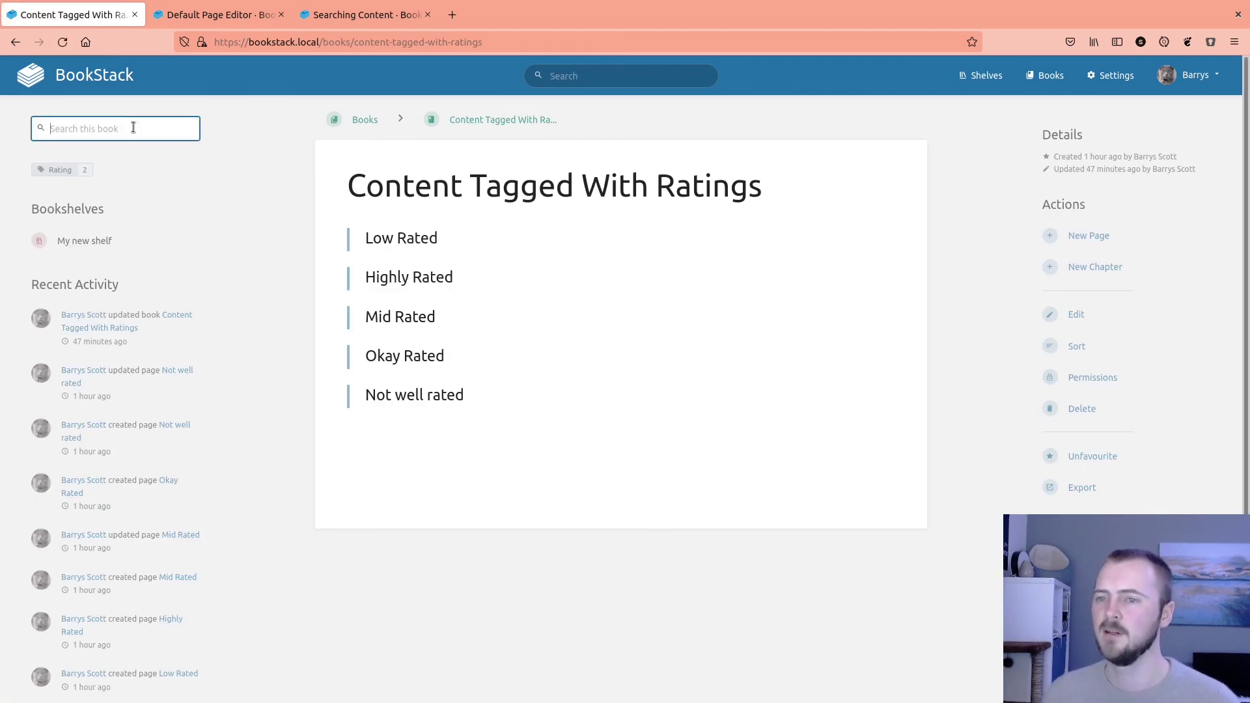
key("ctrl+v")
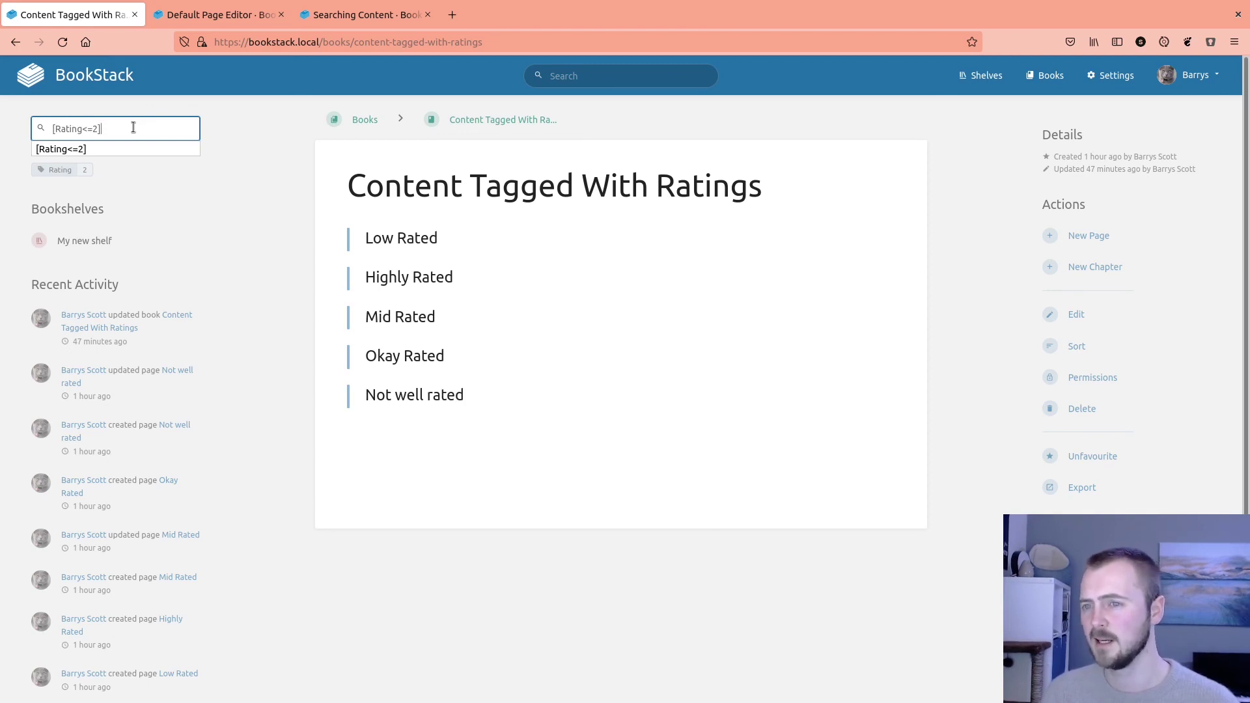
key("Return")
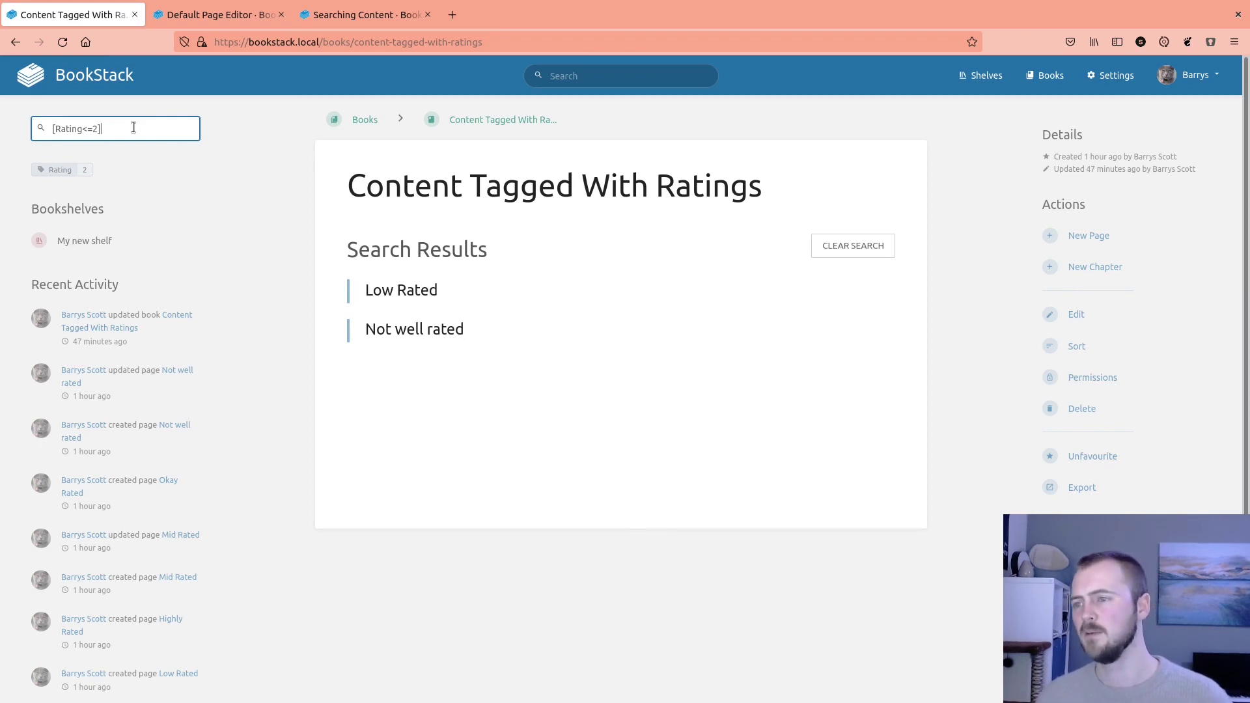
left_click(844, 246)
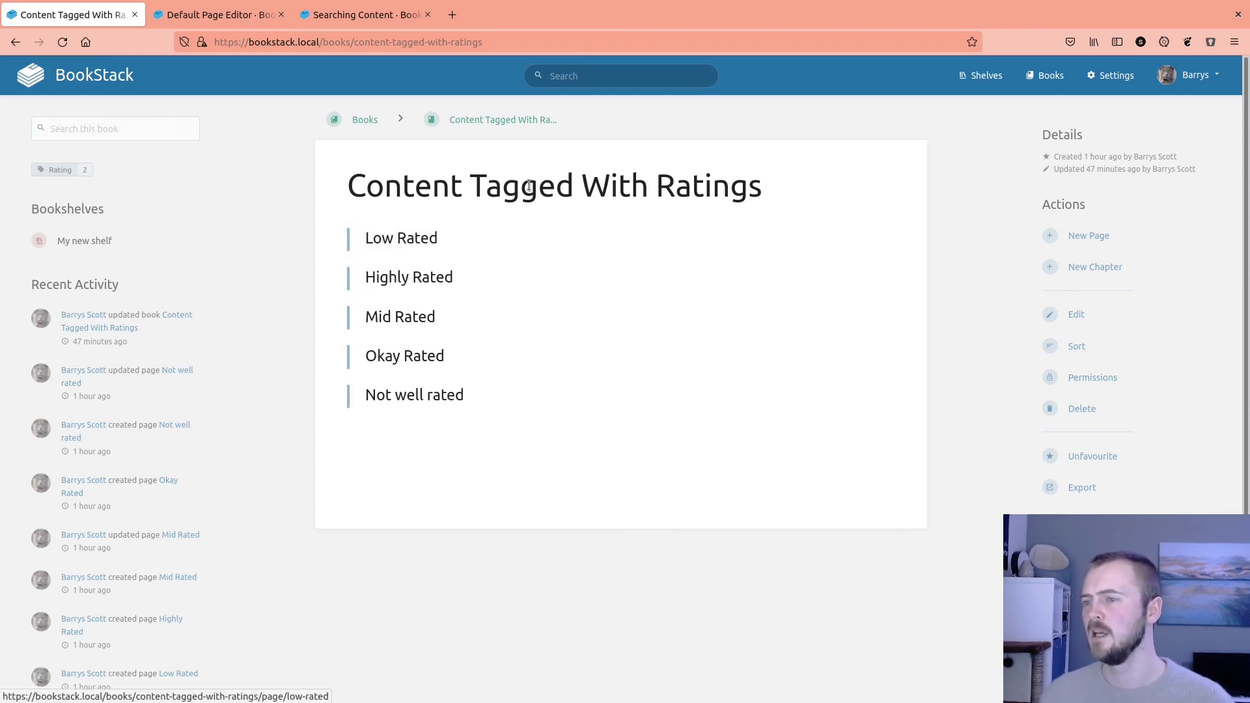
Review the "Search Examples" section of the "Searching Content" documentation and return to the "Content Tagged With Ratings" book
left_click(362, 15)
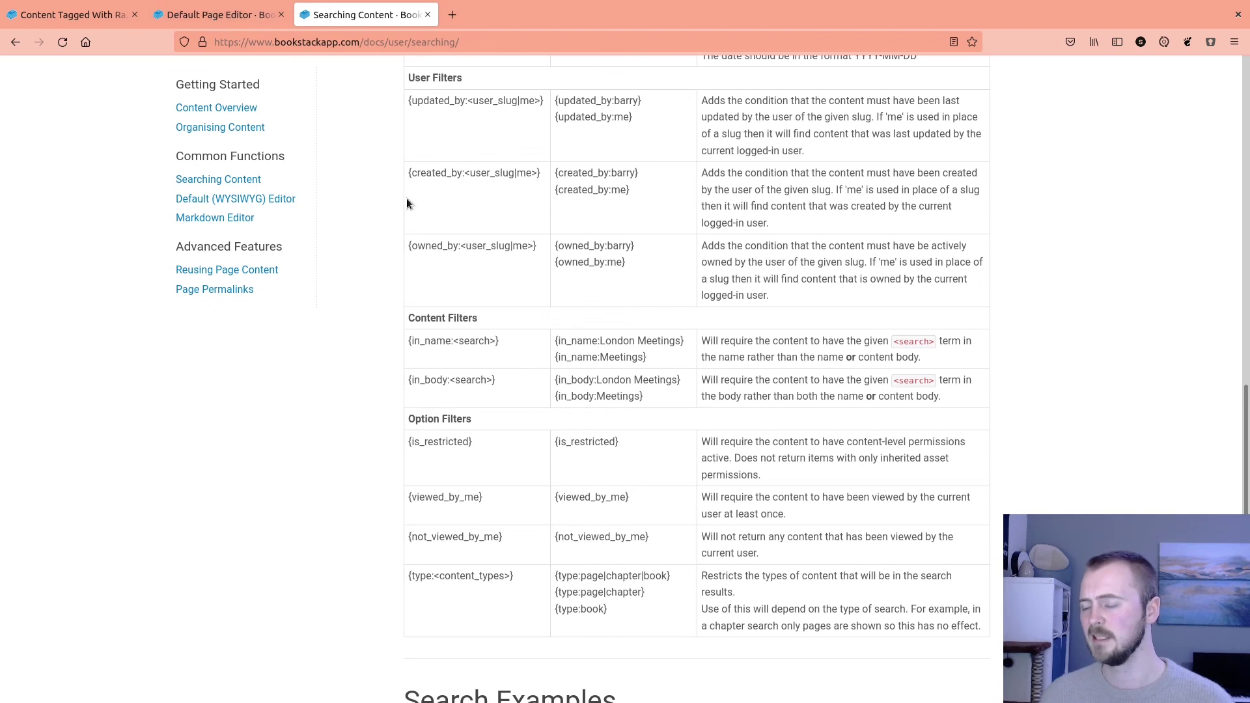
scroll(641, 470, "down", 3)
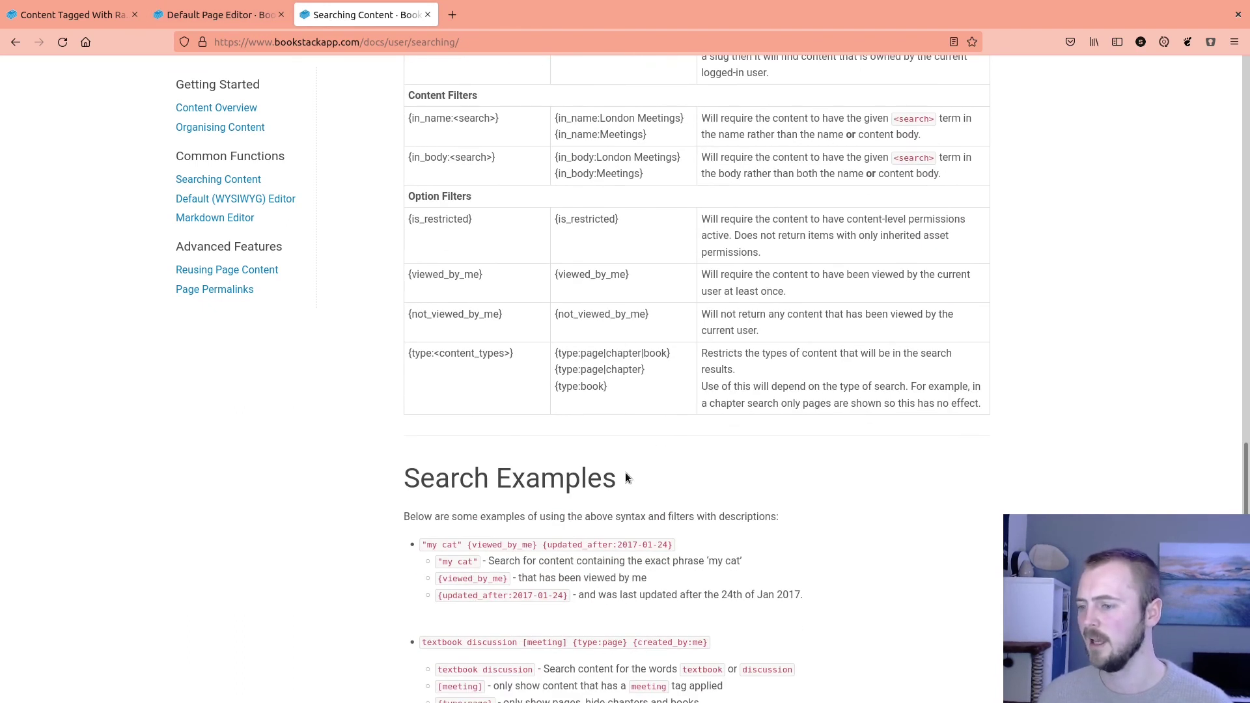
scroll(625, 471, "down", 2)
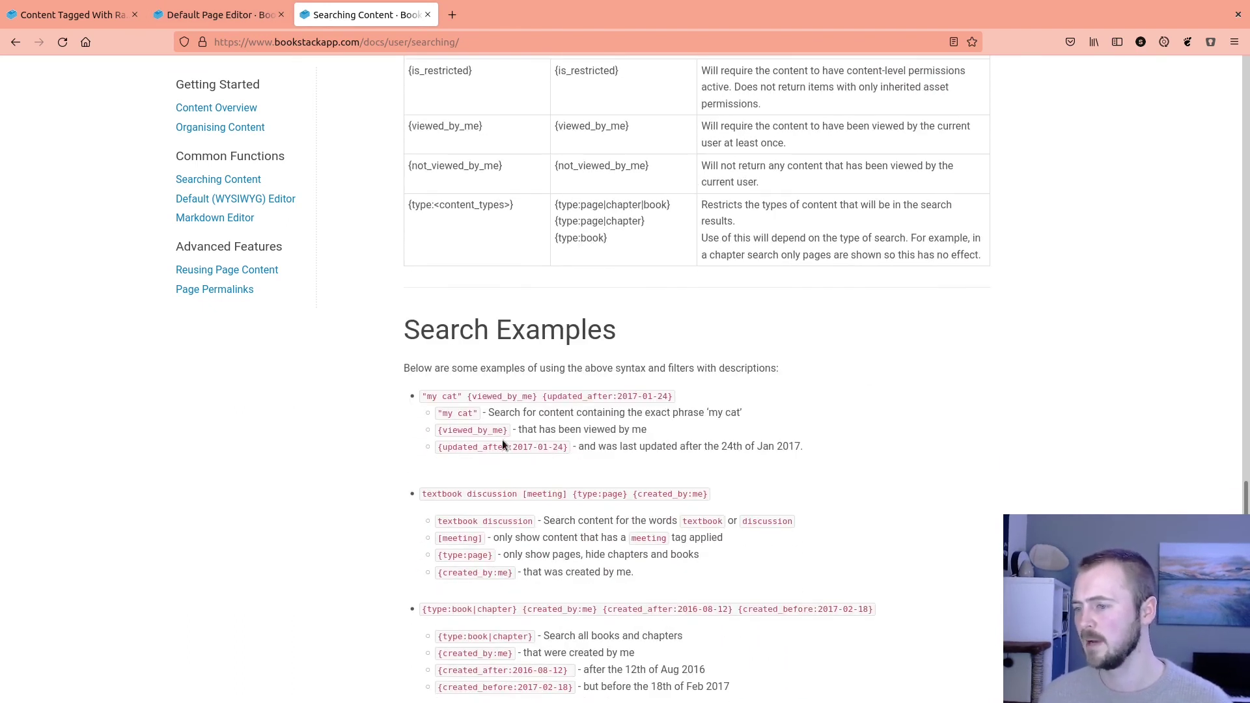
scroll(502, 441, "down", 1)
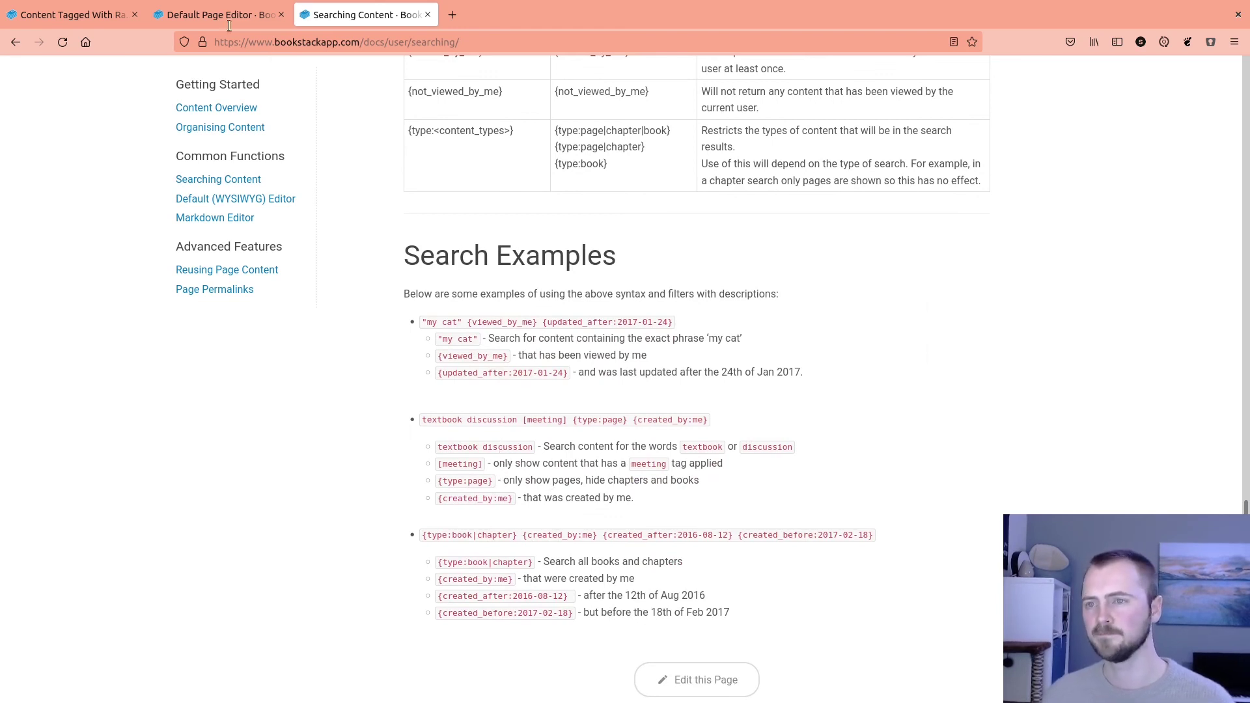
left_click(72, 14)
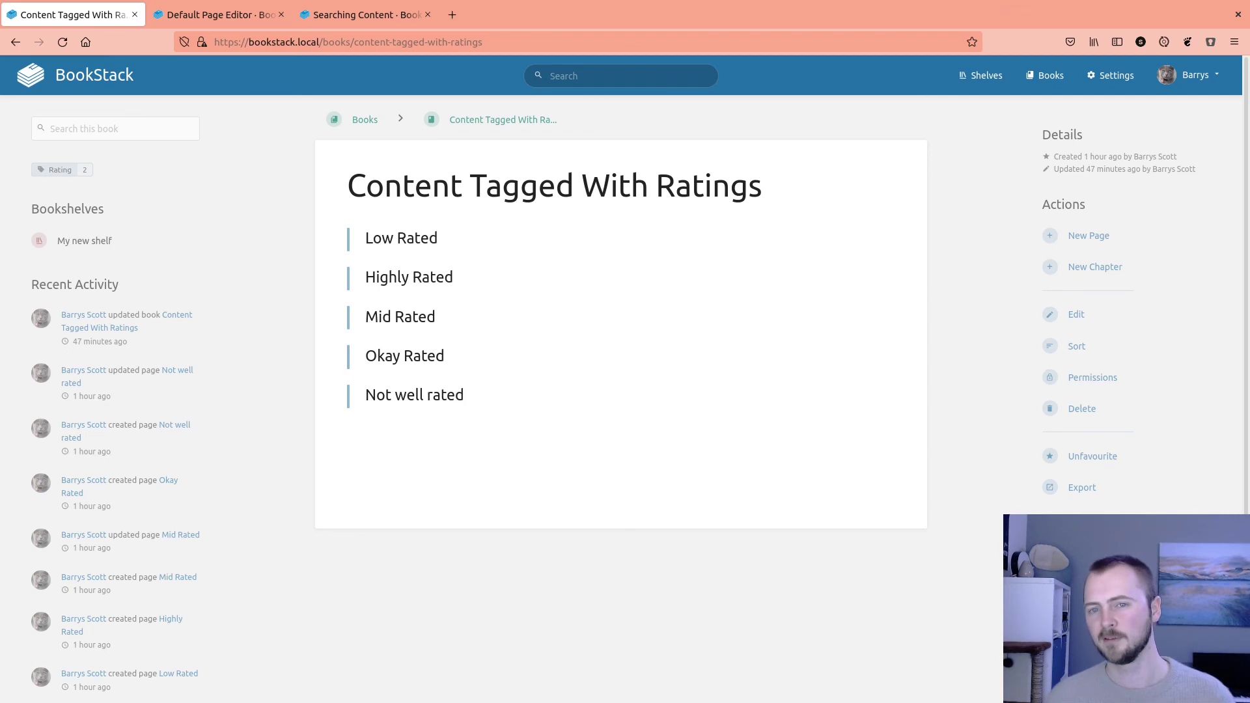